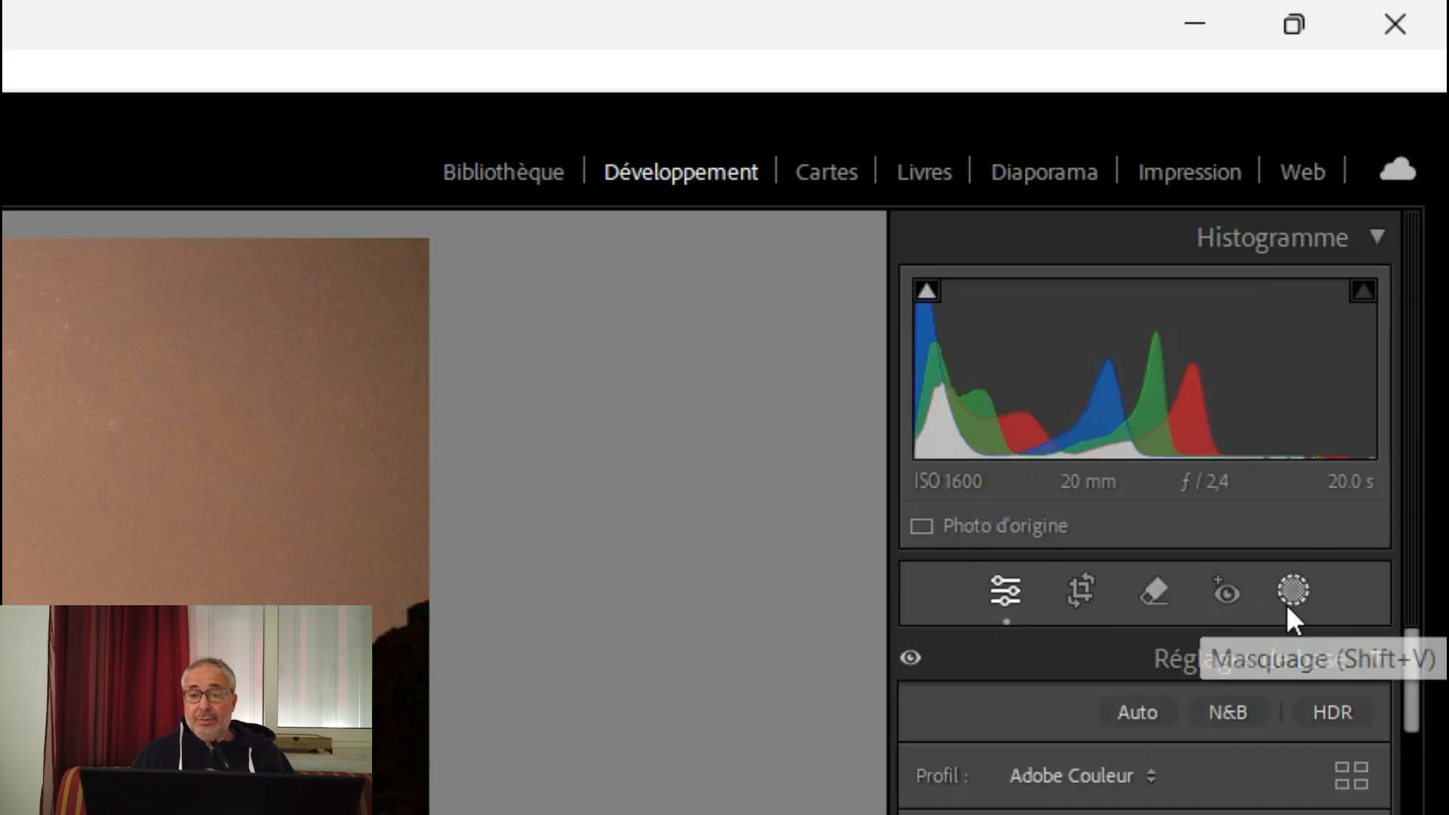
Create a new mask with the automatic sky selection (Ciel)
left_click(1380, 264)
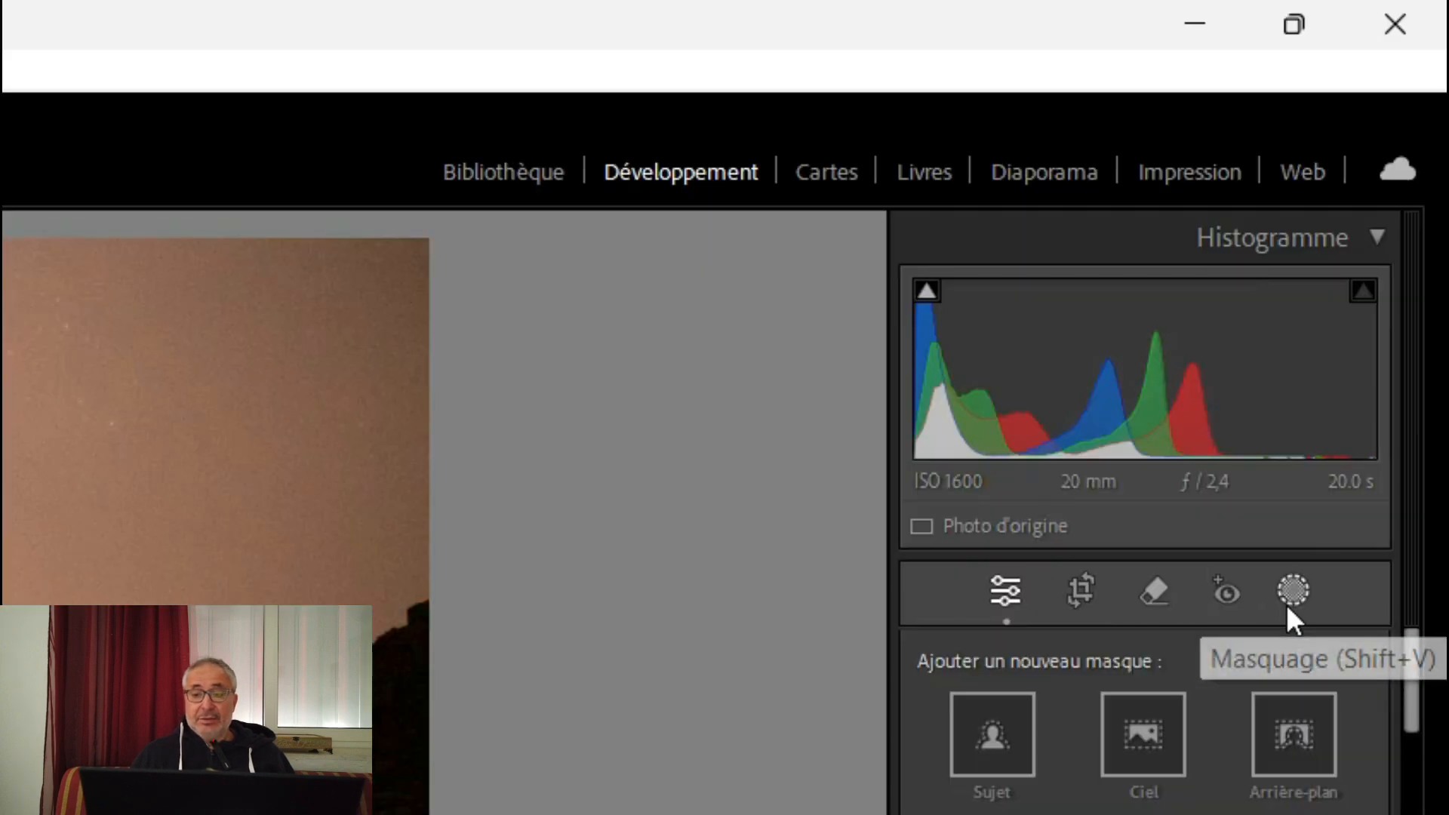
left_click(1143, 743)
left_click(1142, 743)
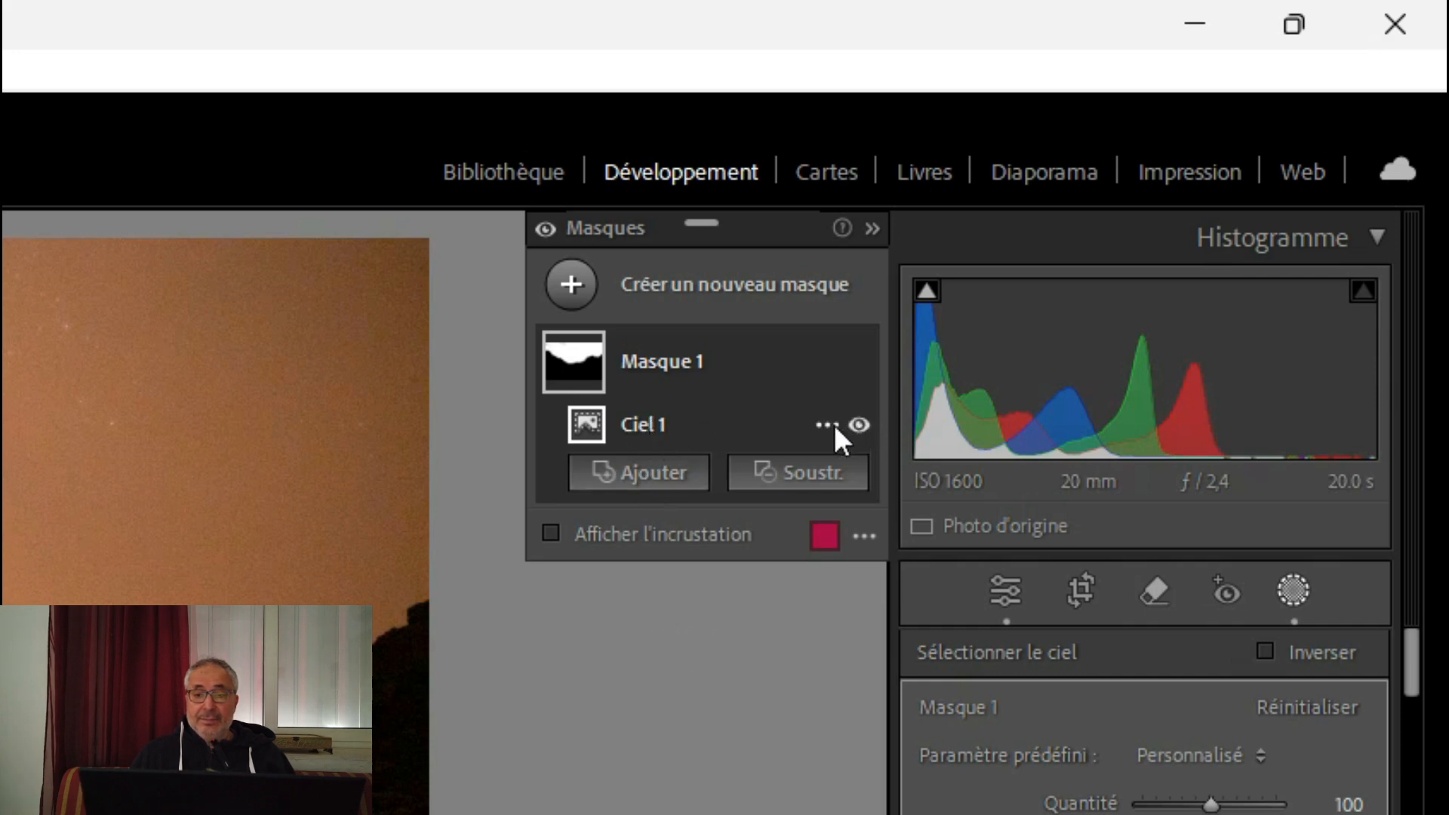
Subtract a second sky selection from Masque 1 and invert that subtracted component, Ciel 2
left_click(800, 477)
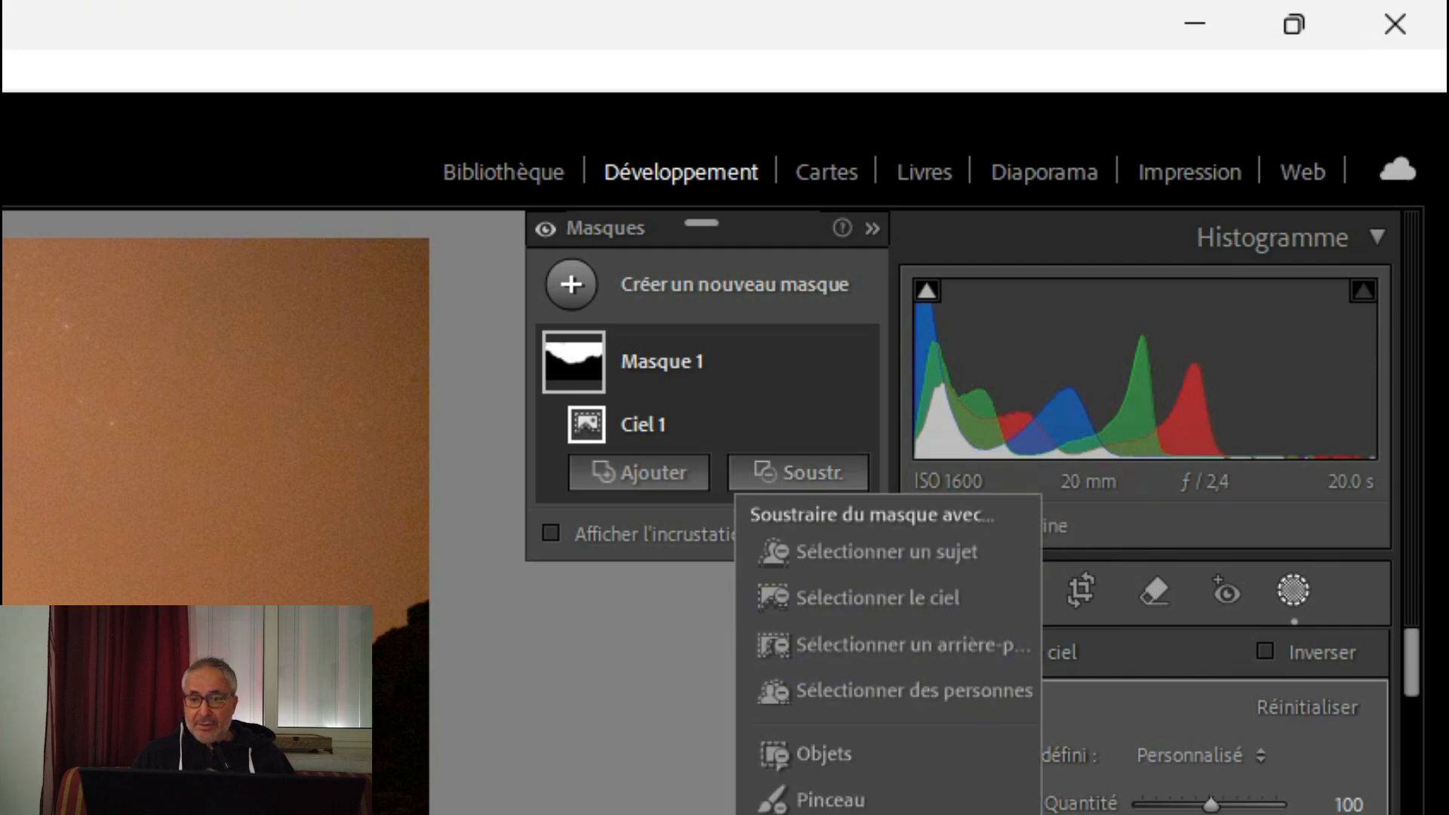
left_click(798, 602)
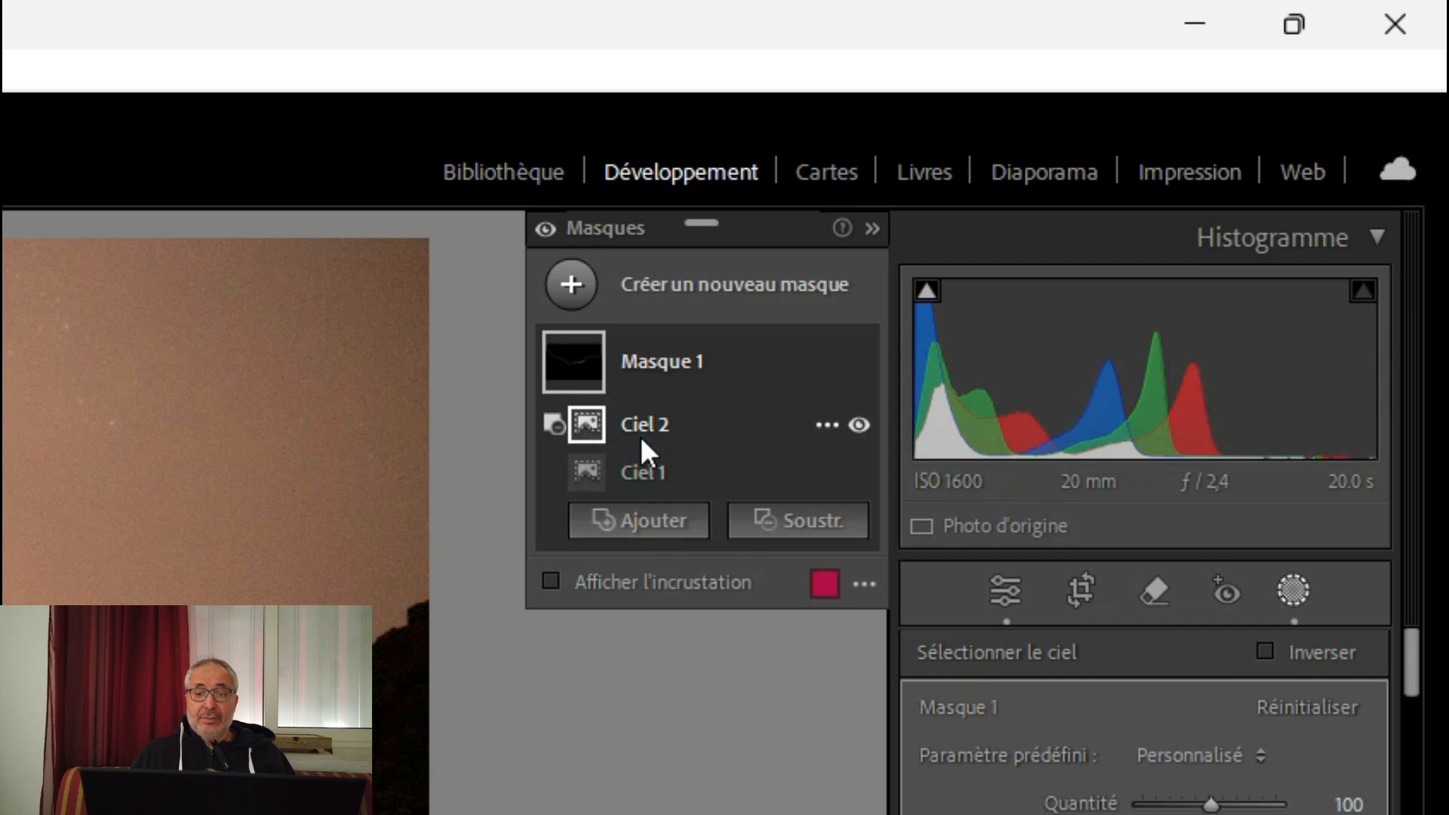
left_click(827, 426)
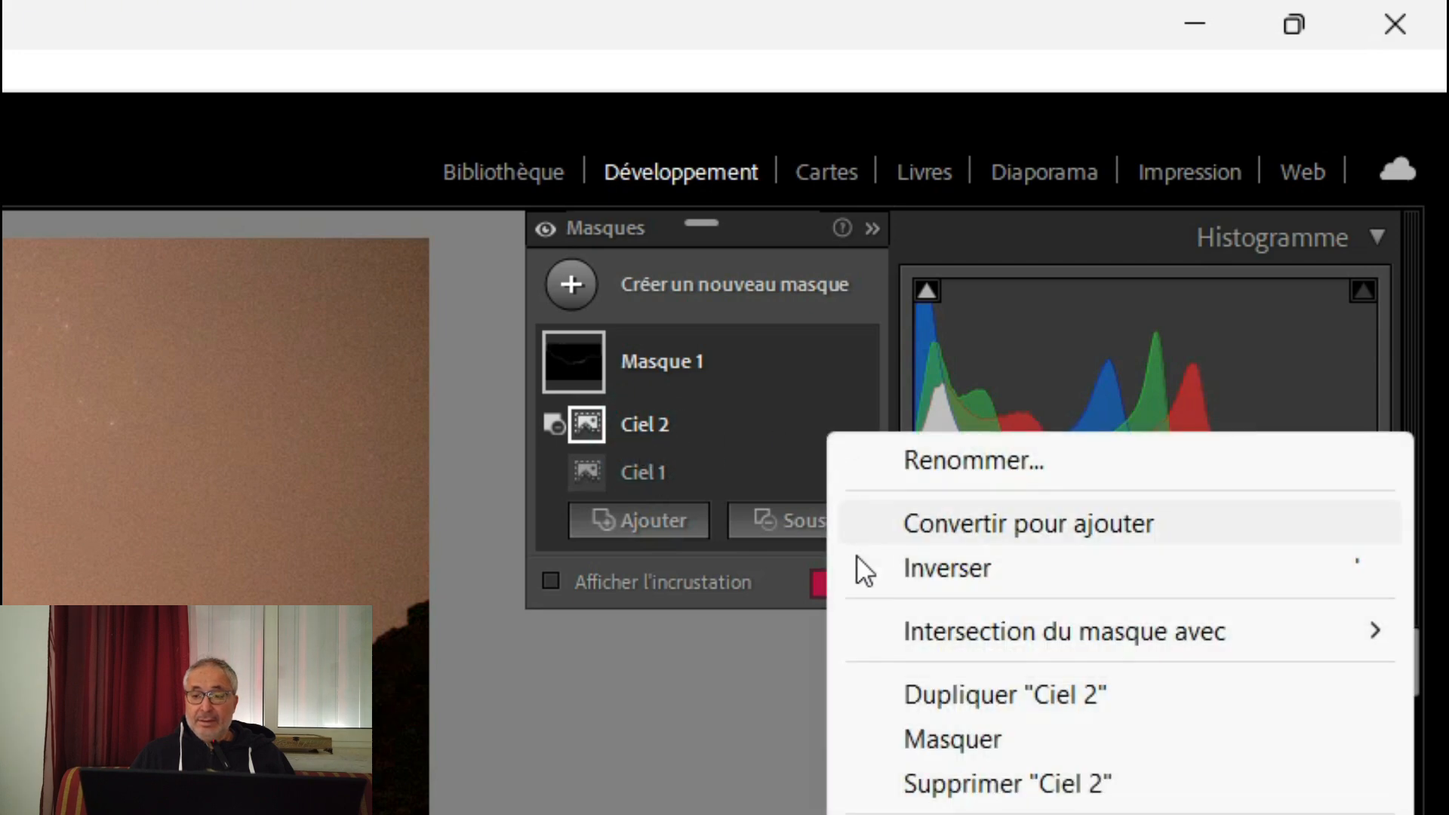
left_click(878, 574)
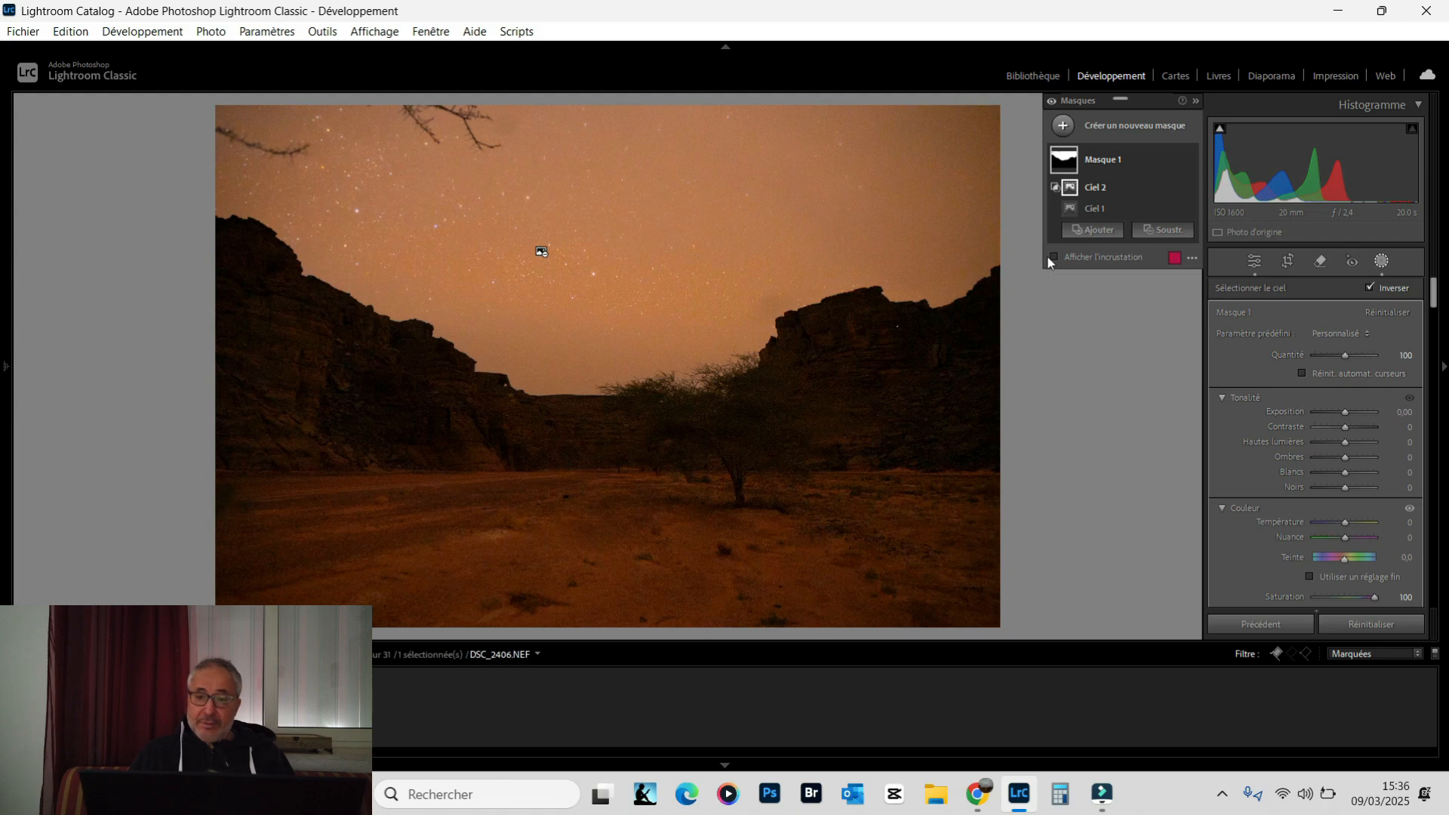
Turn on the red mask overlay over the photo
left_click(1051, 258)
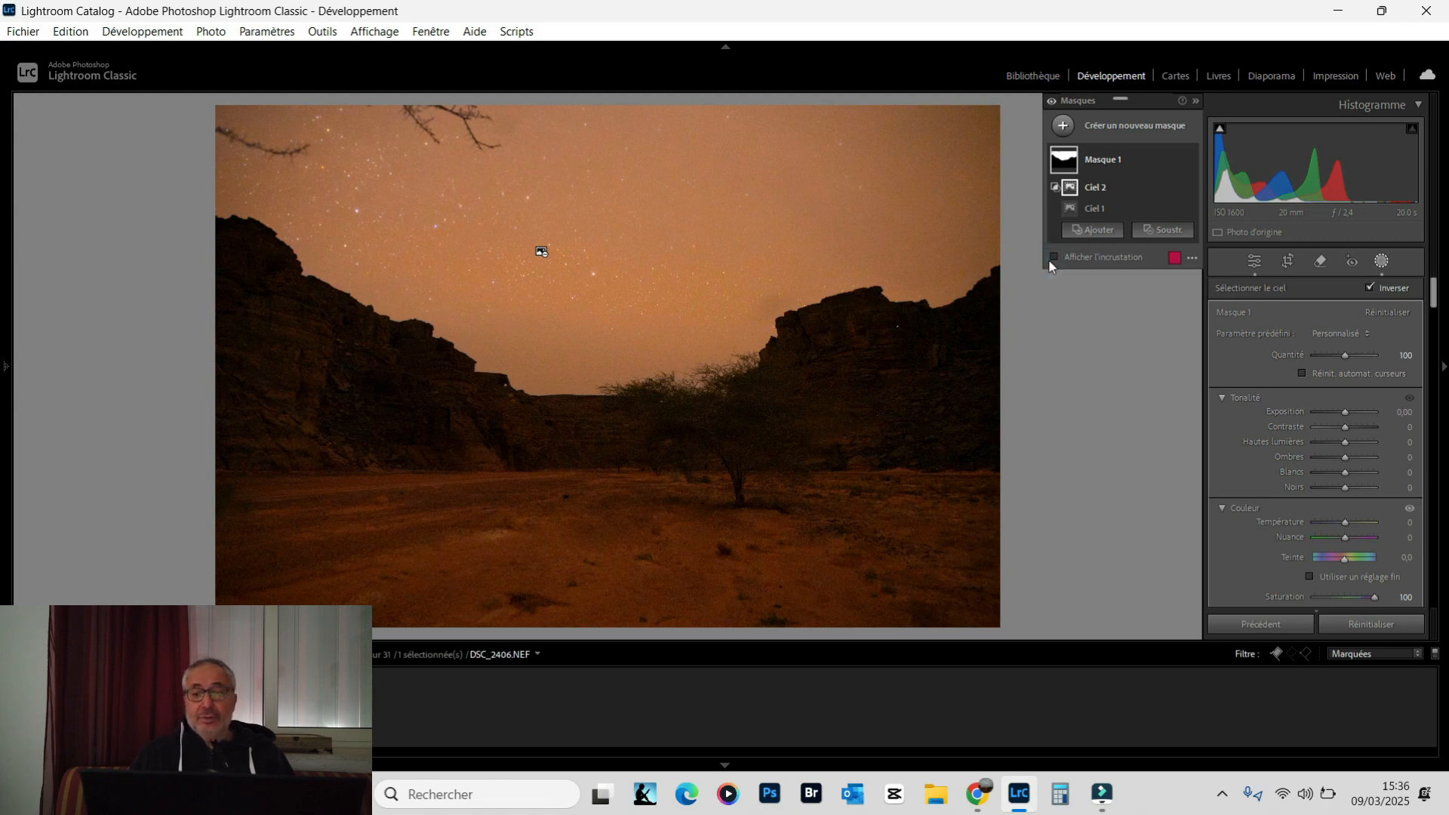
left_click(1051, 259)
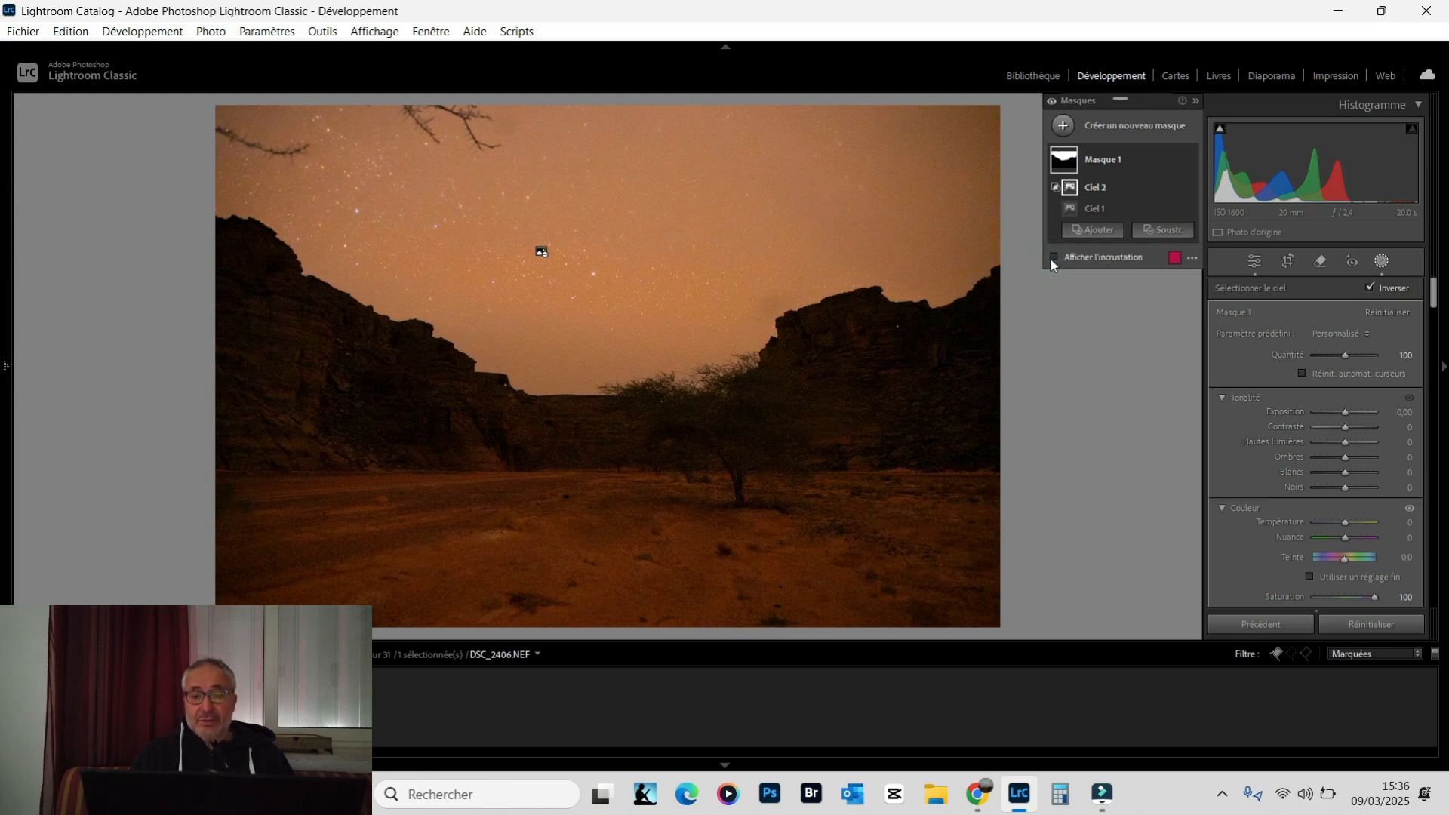
left_click(1052, 258)
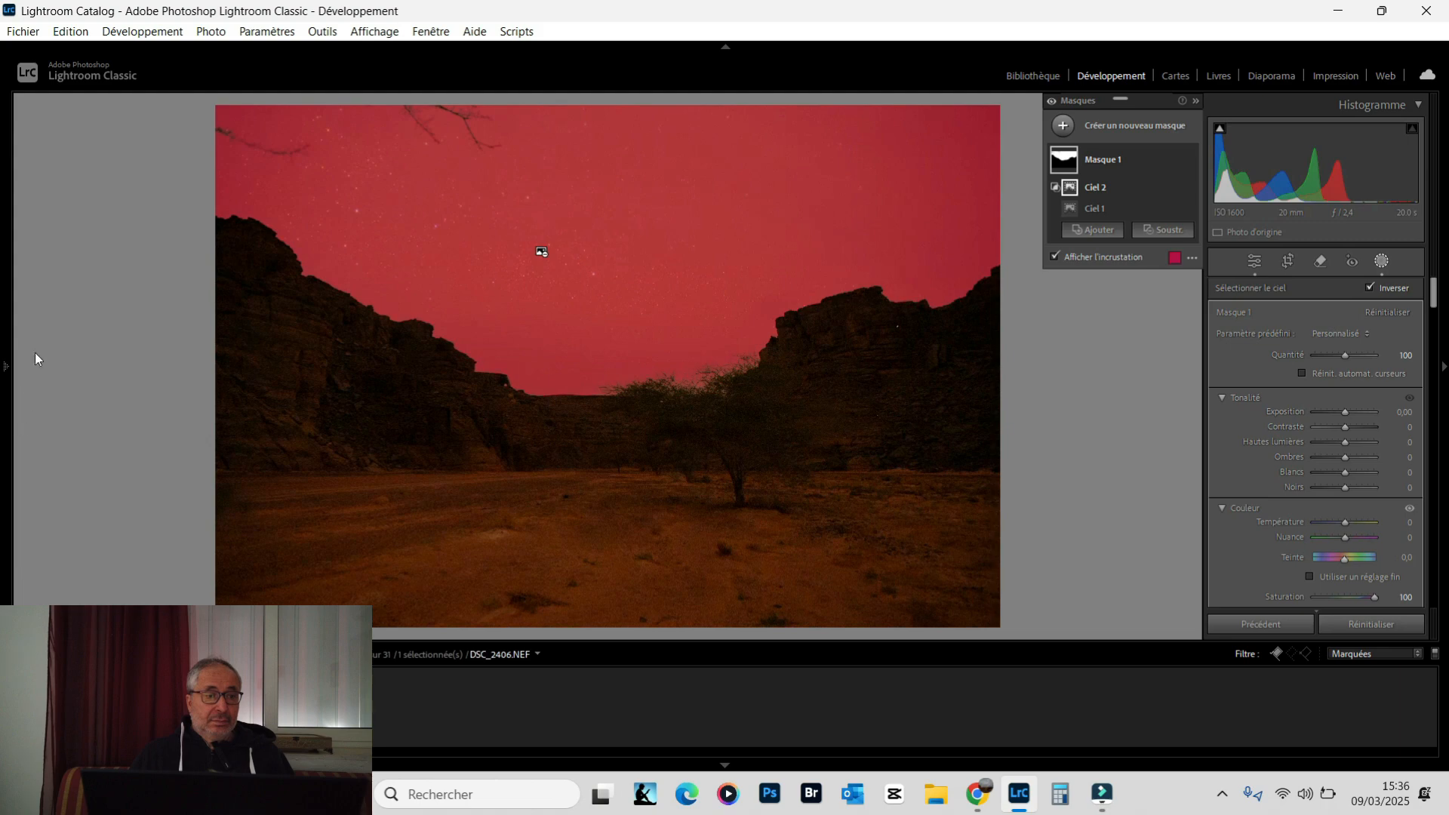
Examine the mask's edges along the cliffs and tree at 100% zoom, with and without the overlay, and return to the fitted view
mouse_move(8, 365)
left_click(187, 106)
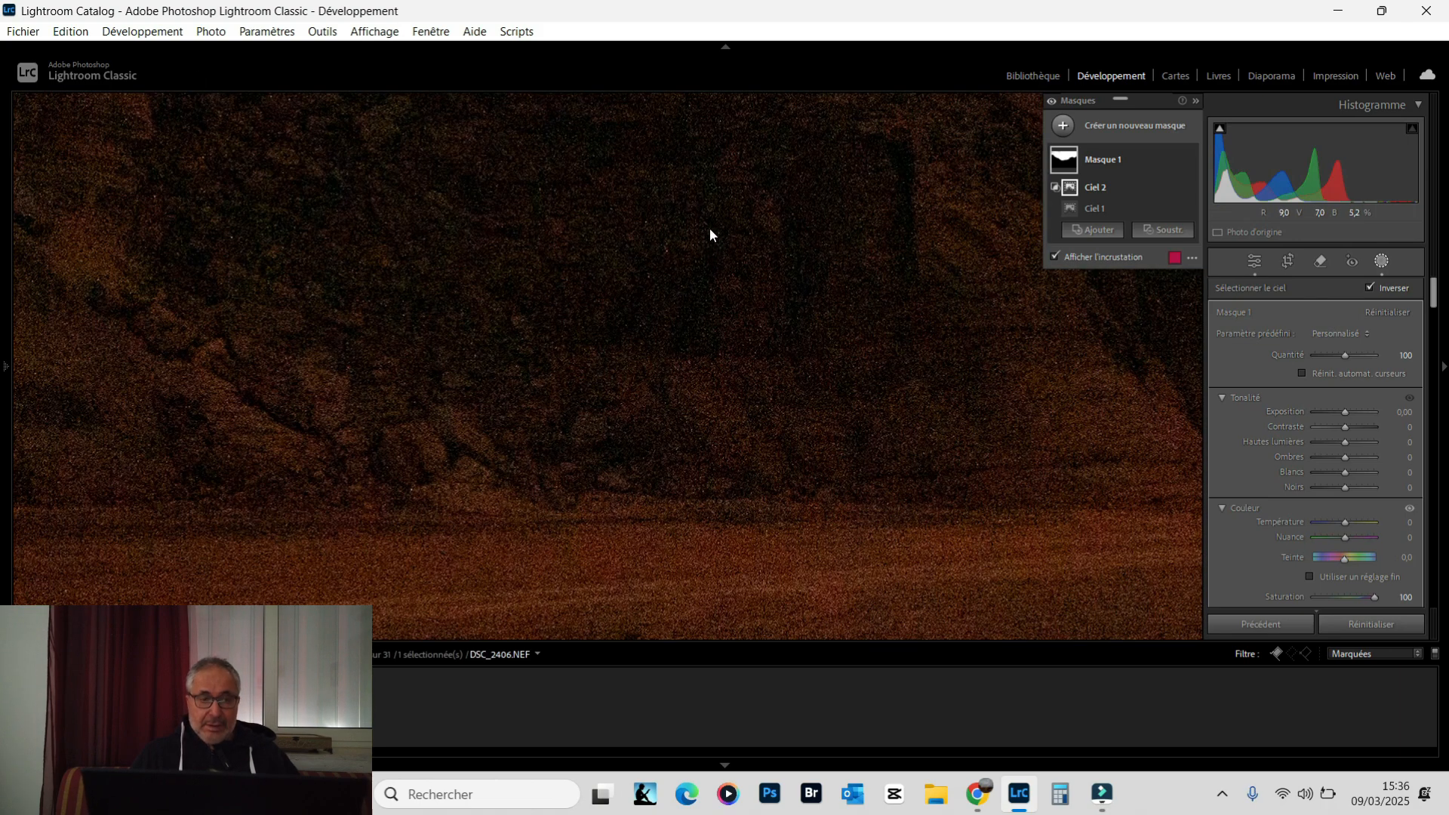
mouse_move(6, 367)
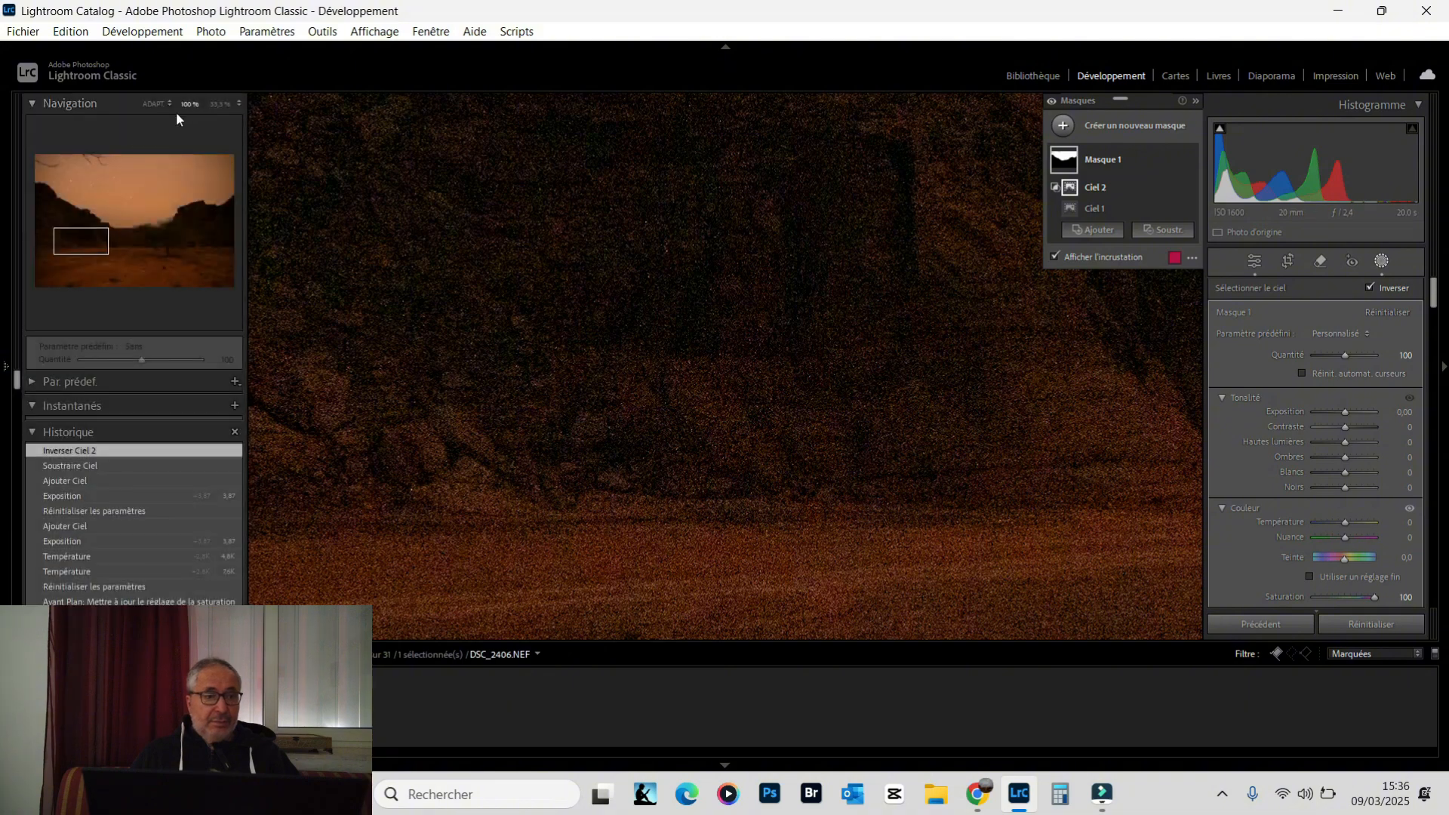
left_click(107, 234)
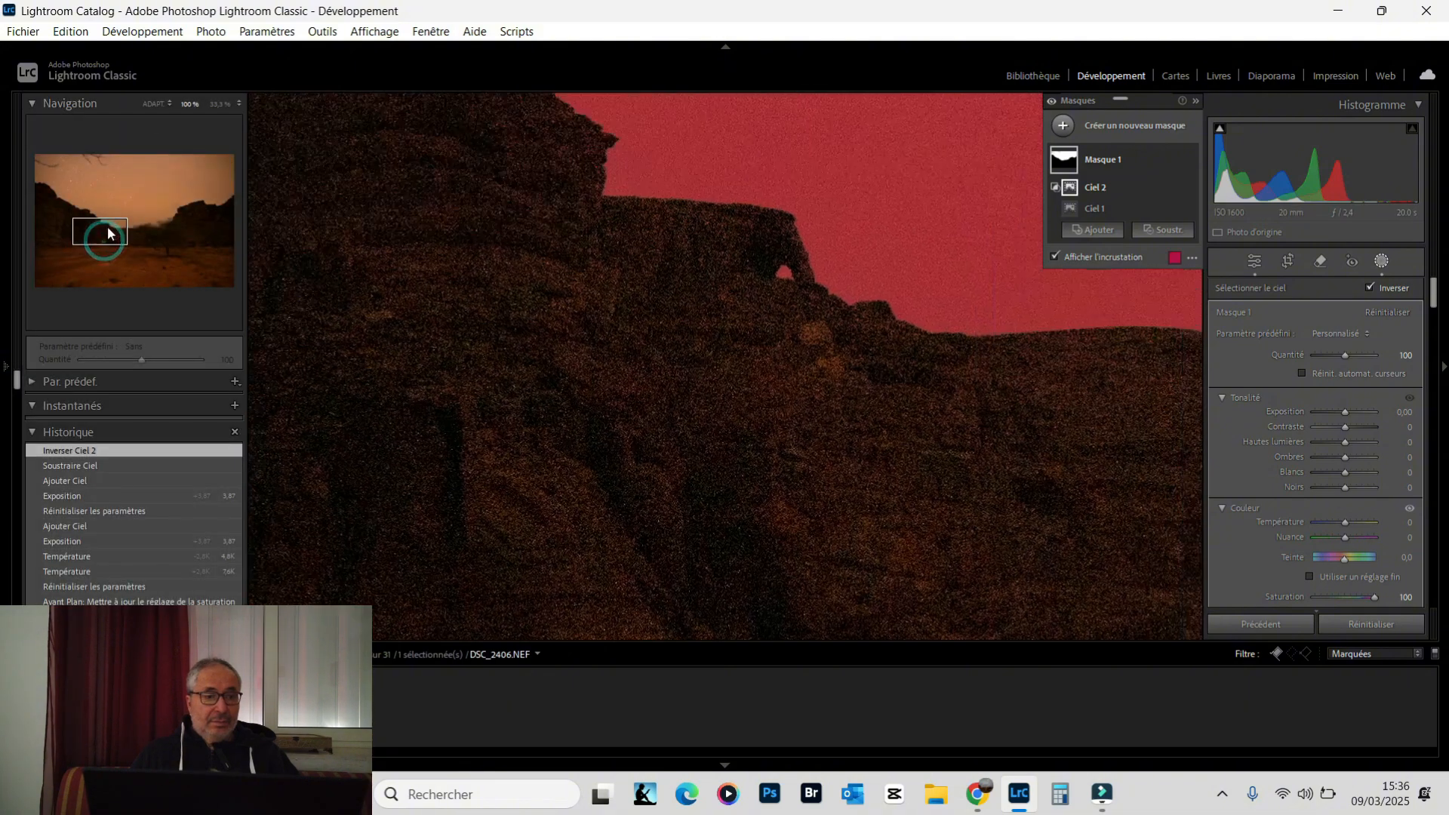
left_click(119, 219)
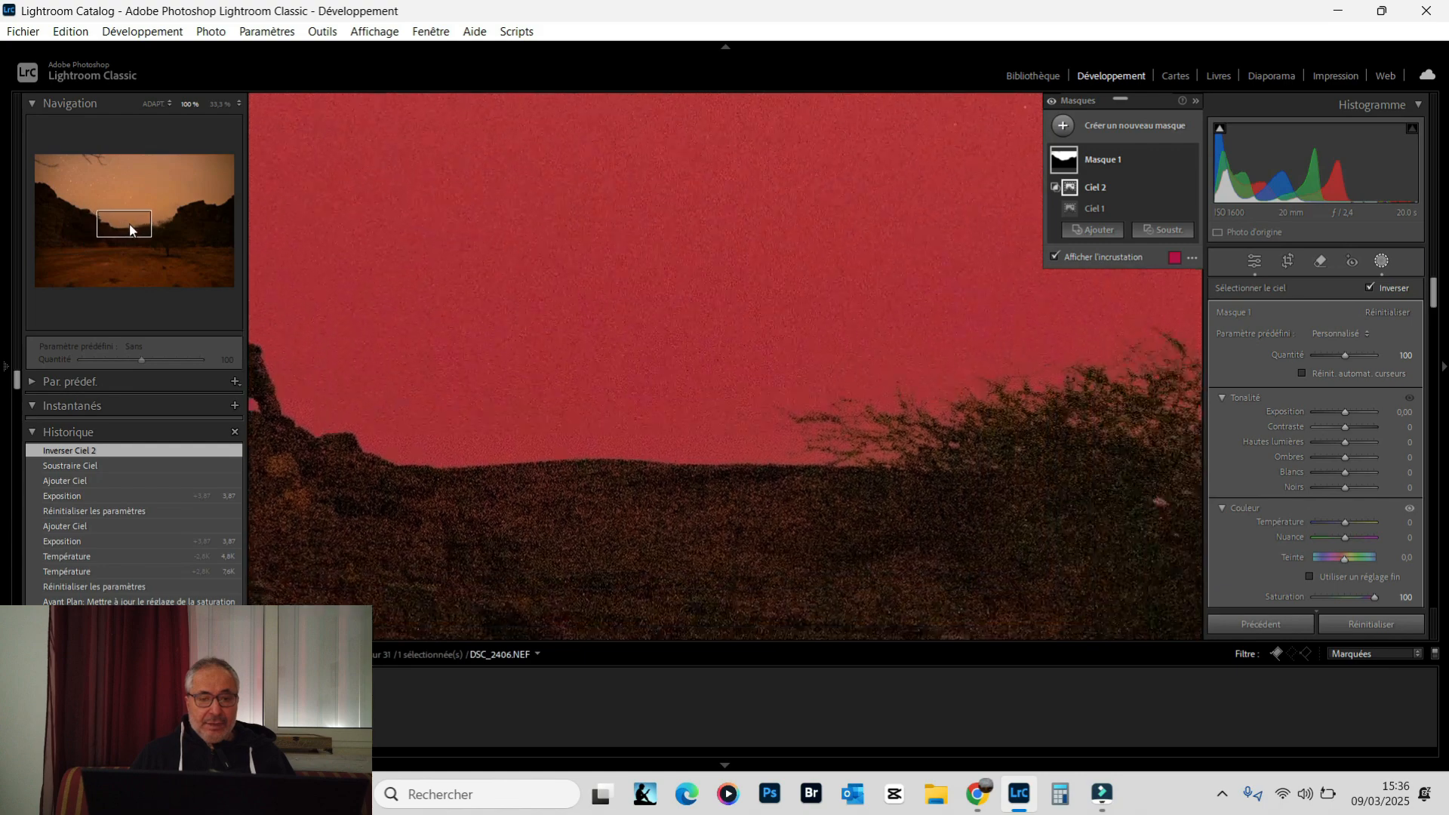
left_click_drag(129, 223, 148, 222)
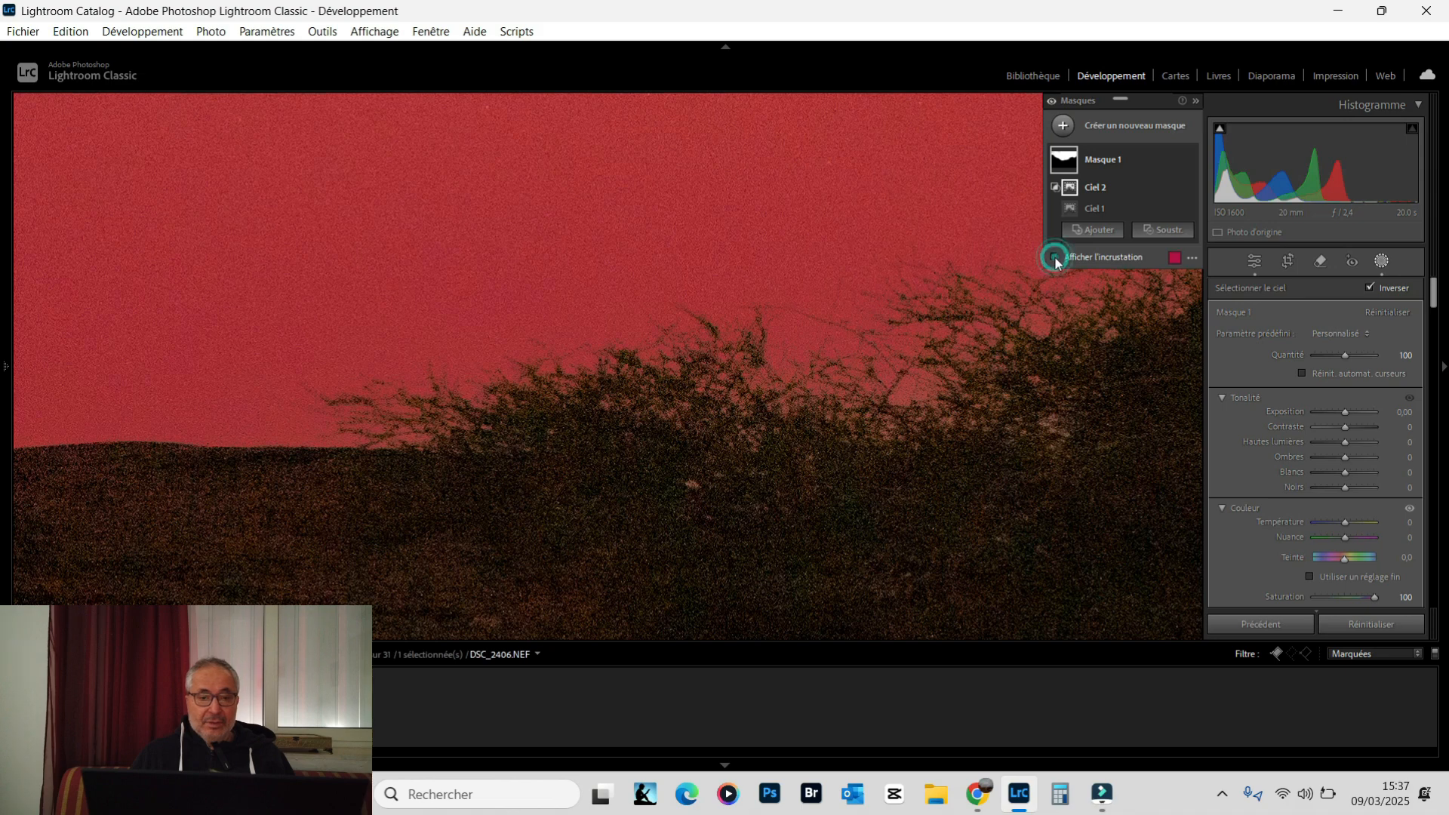
left_click(1054, 257)
left_click(1054, 258)
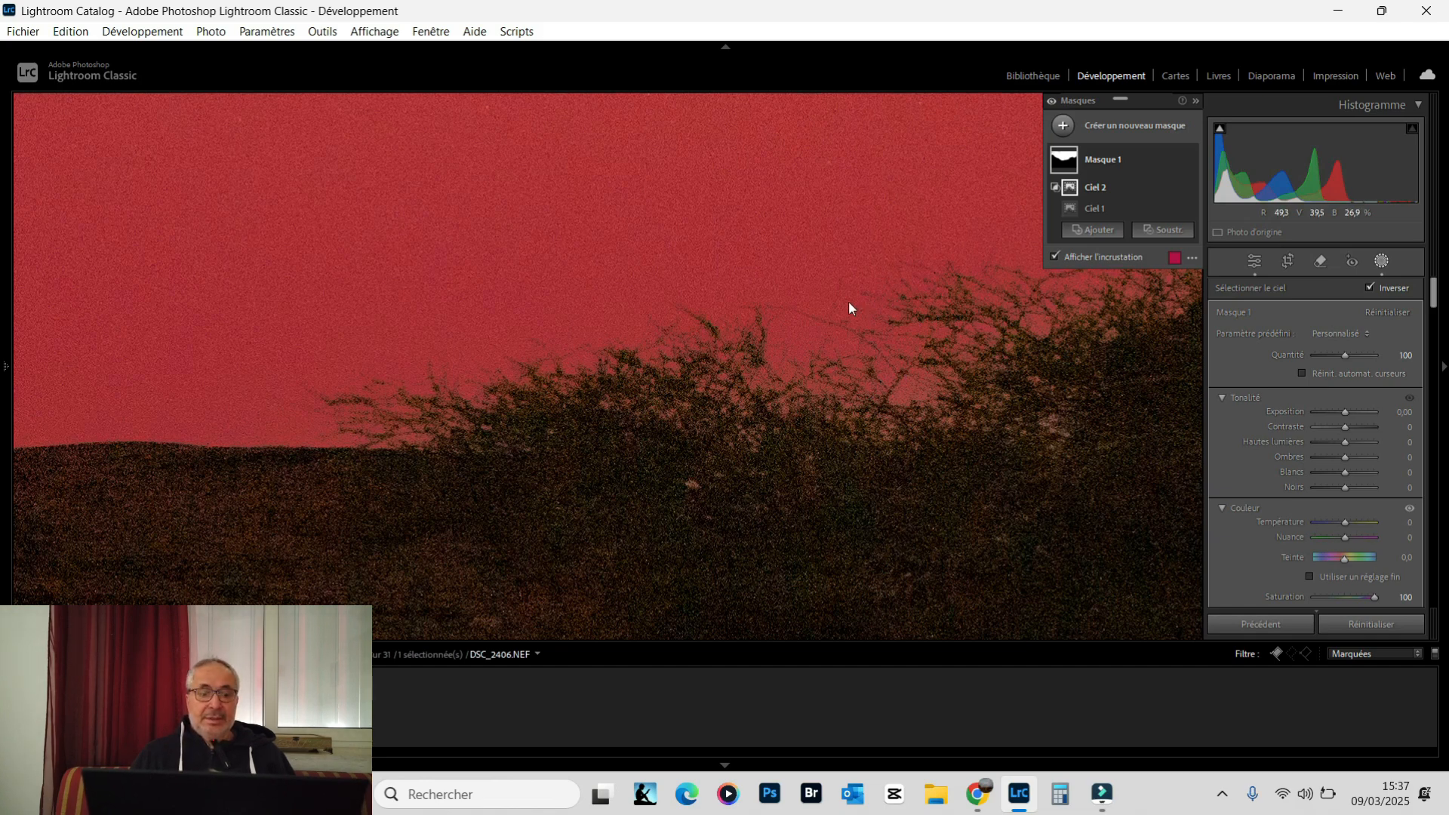
mouse_move(3, 355)
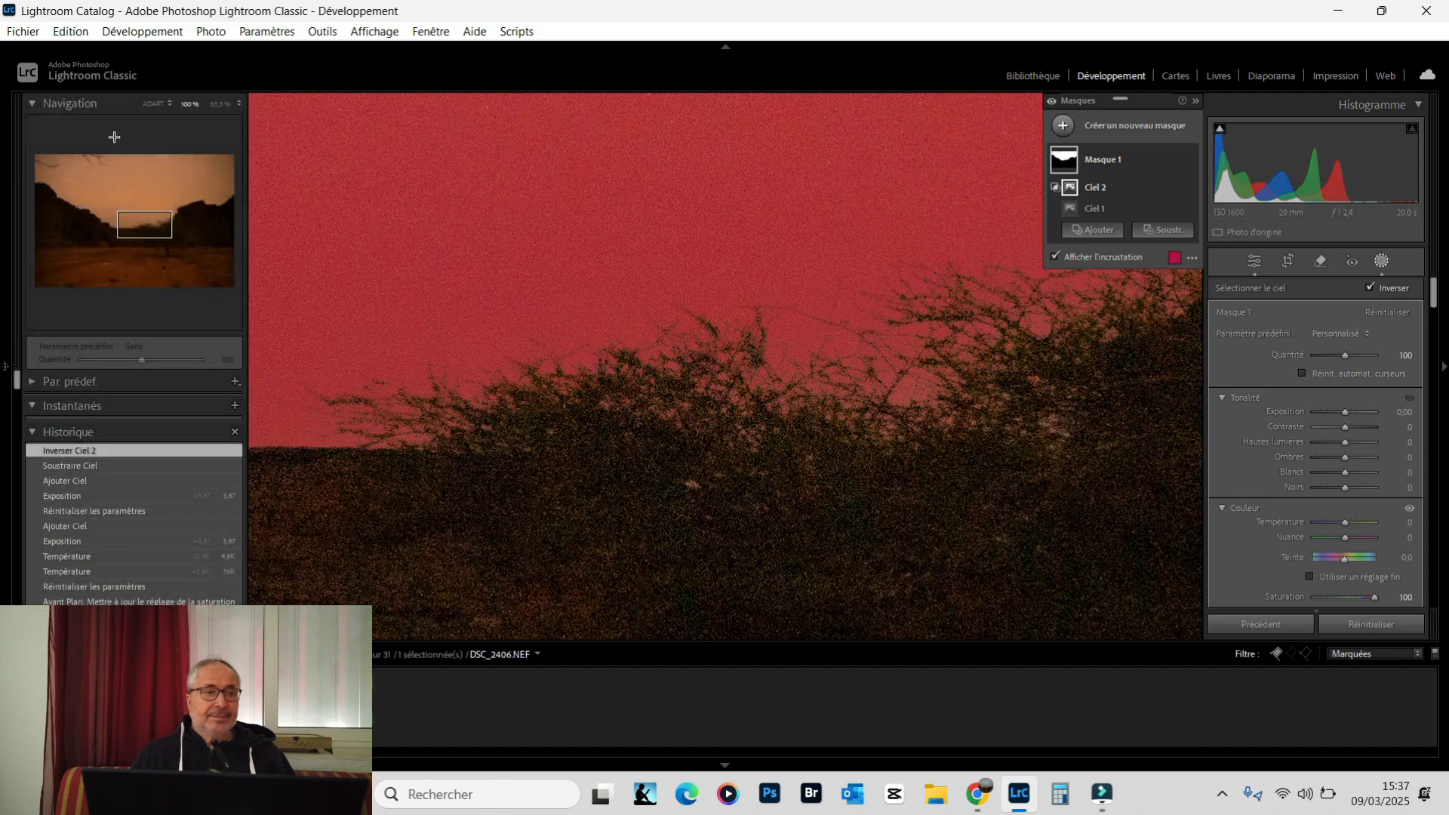
left_click(148, 104)
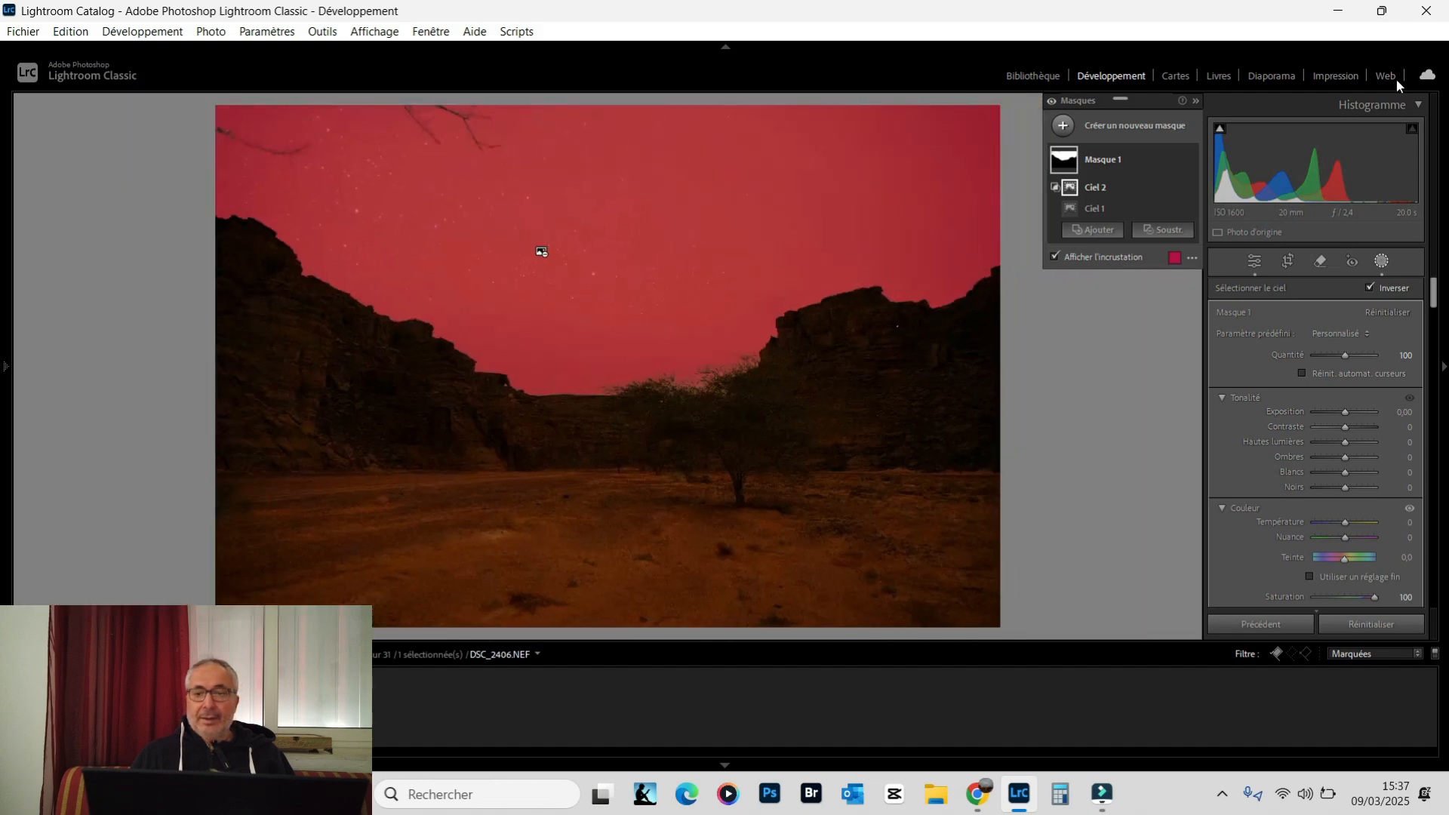
Rename Masque 1 as "Ciel" and hide the mask overlay
right_click(1106, 160)
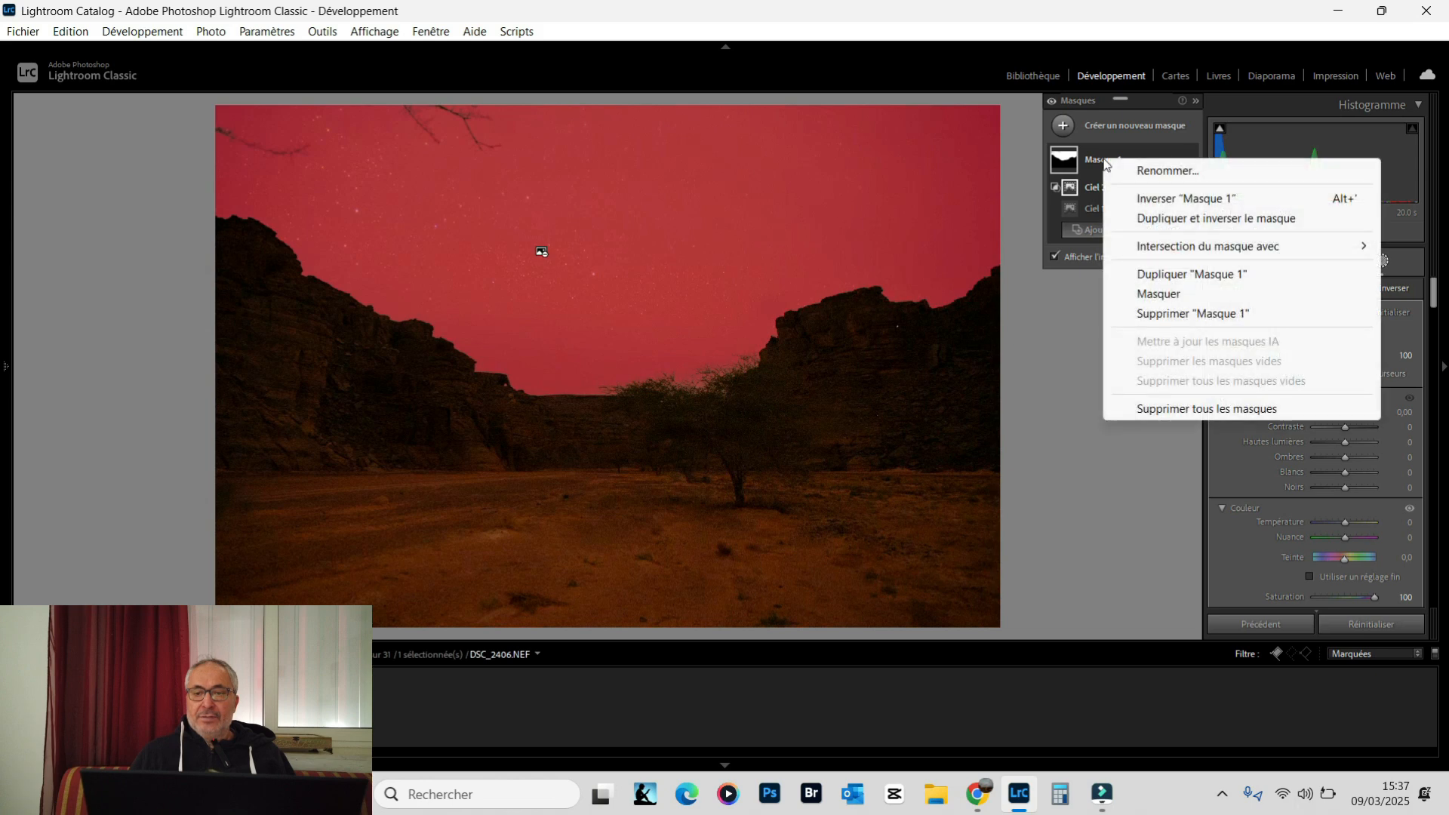
left_click(1166, 172)
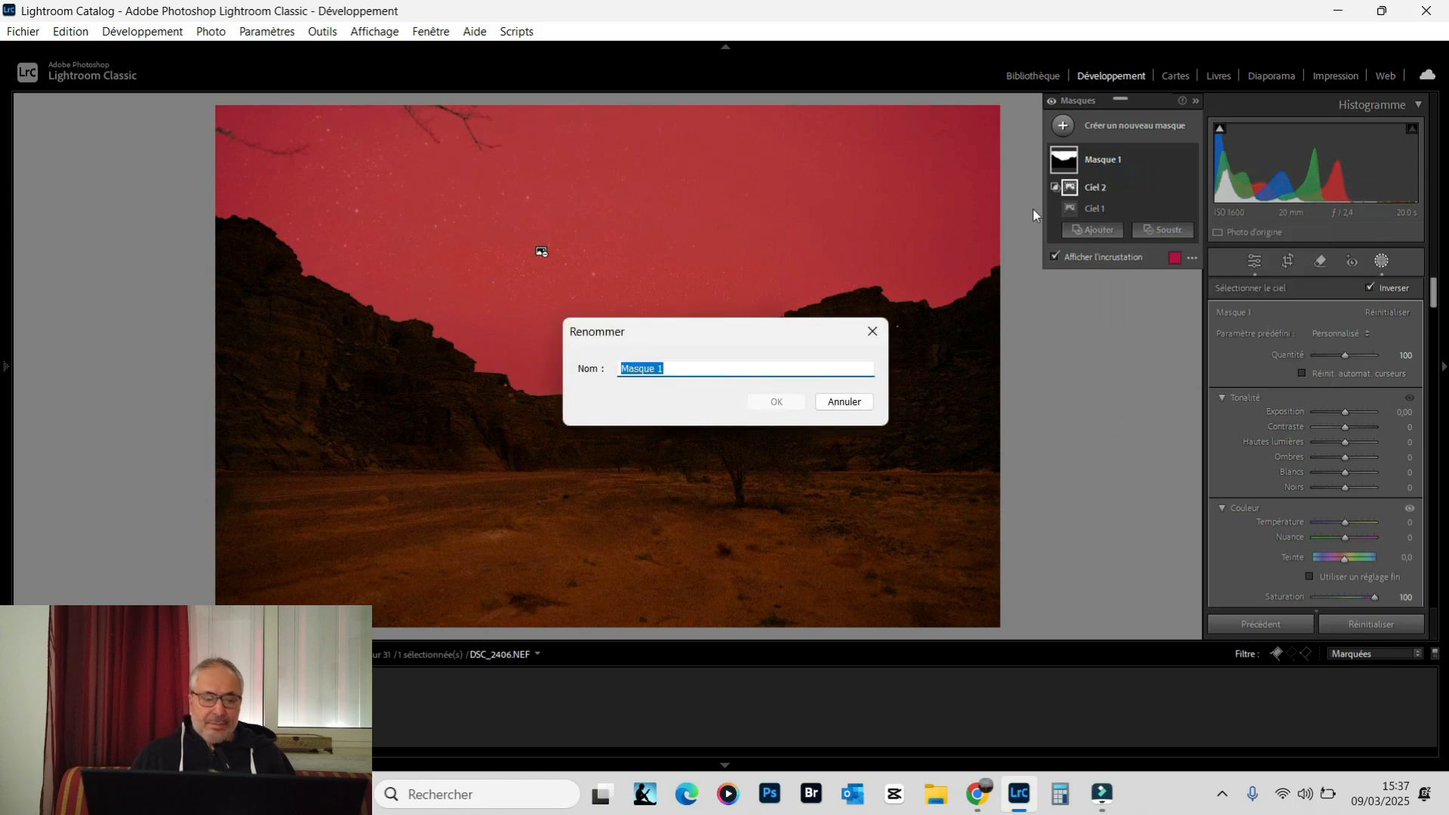
type("C")
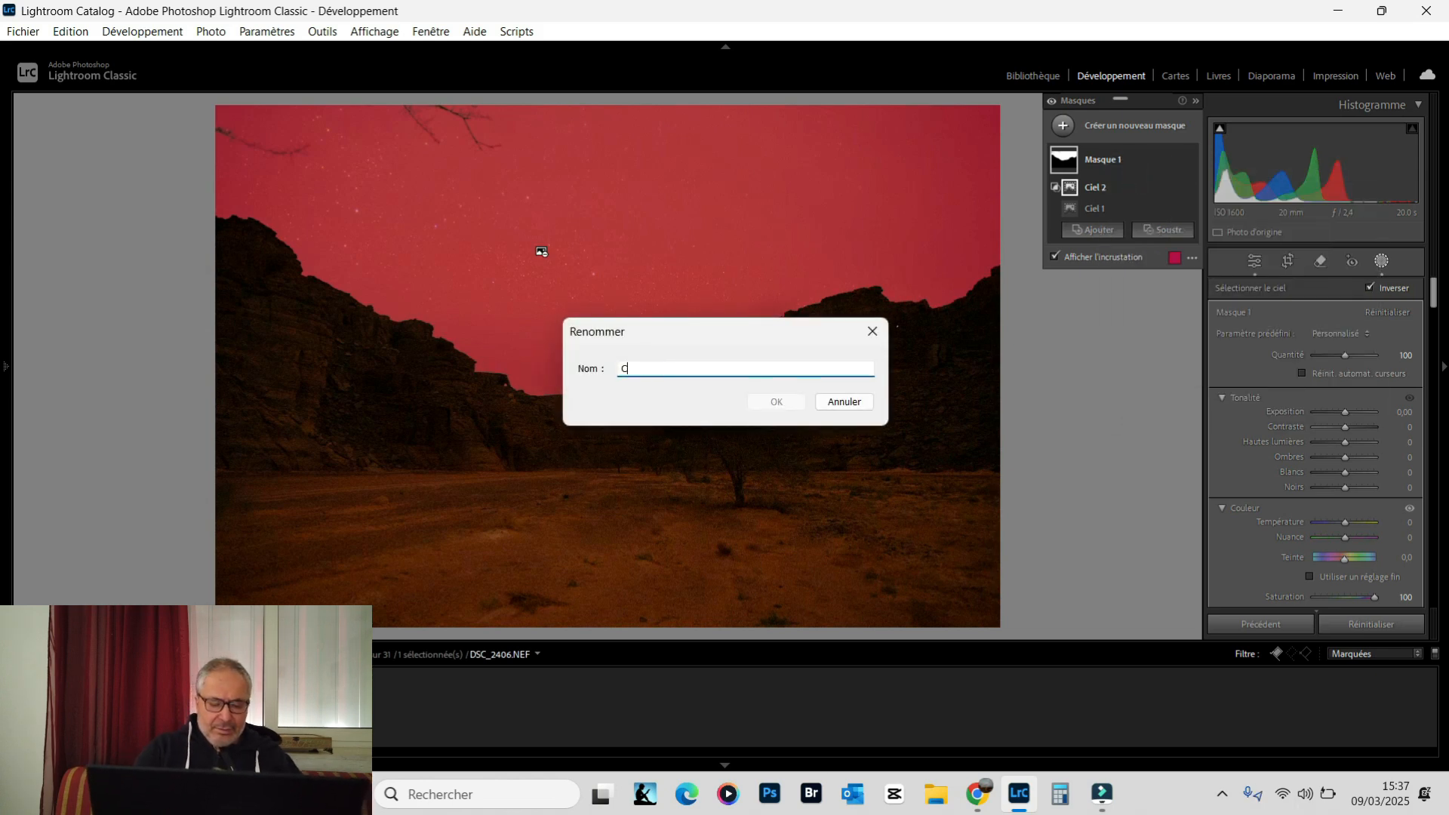
type("iel")
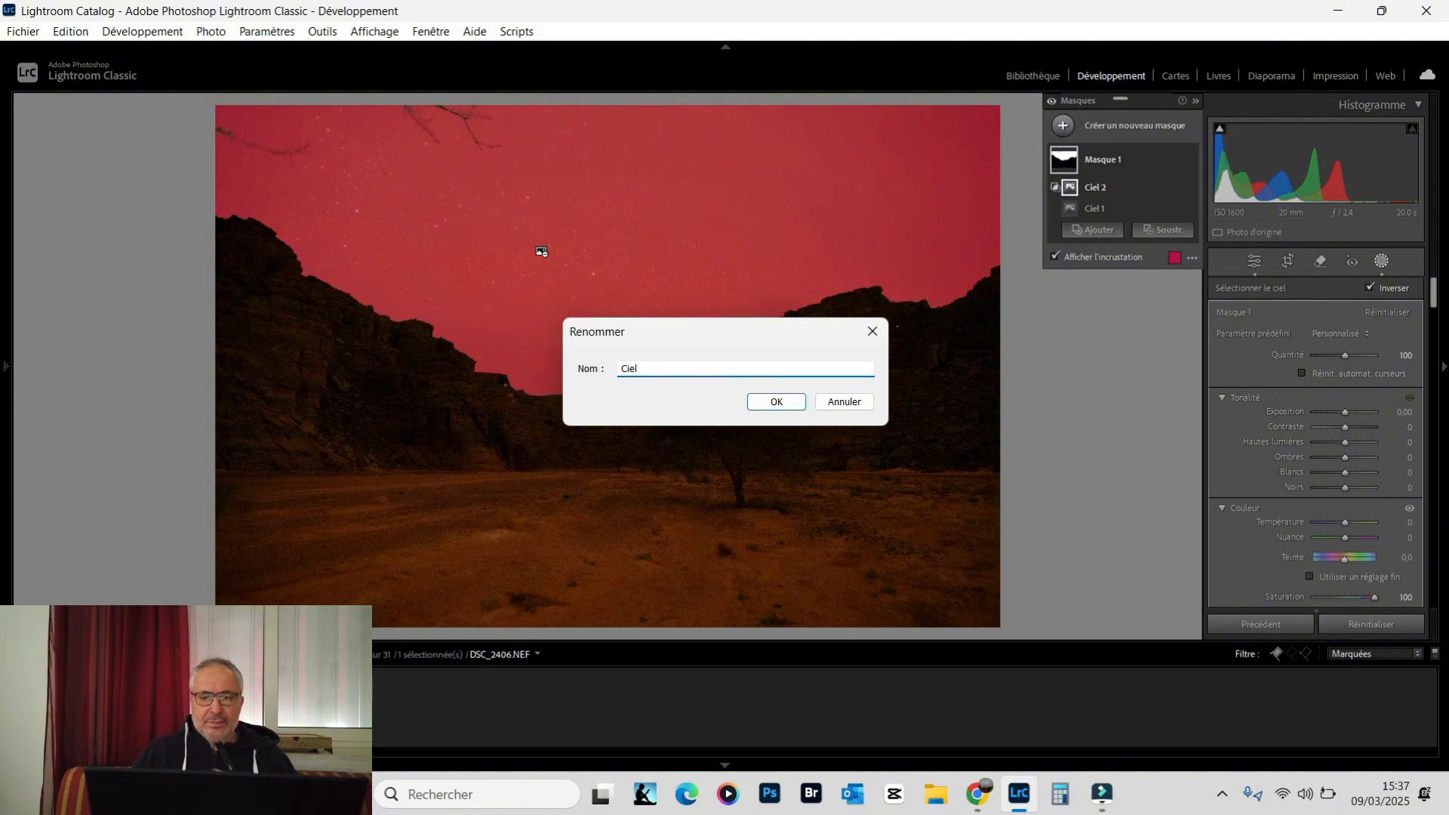
left_click(761, 404)
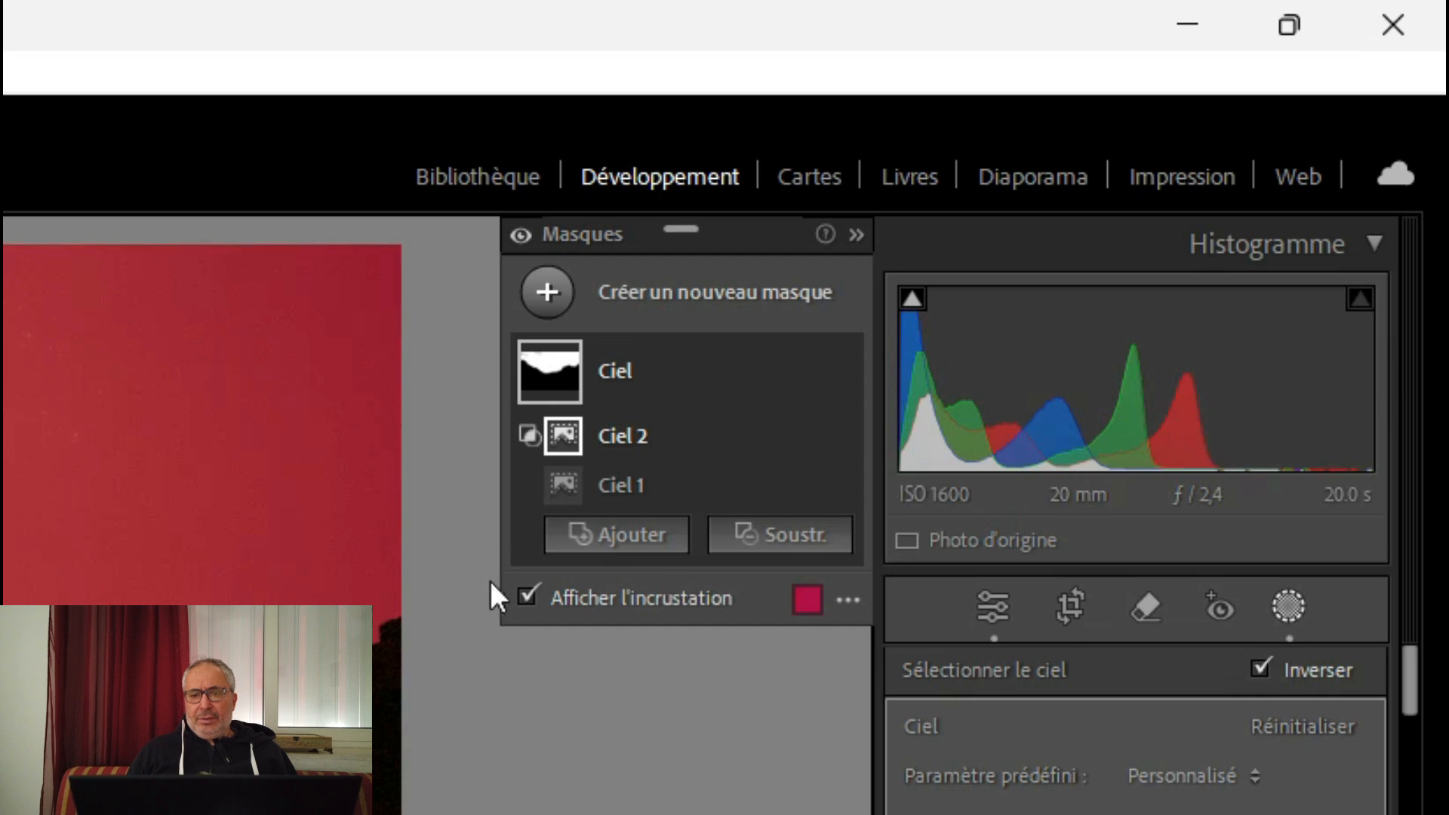
left_click(527, 598)
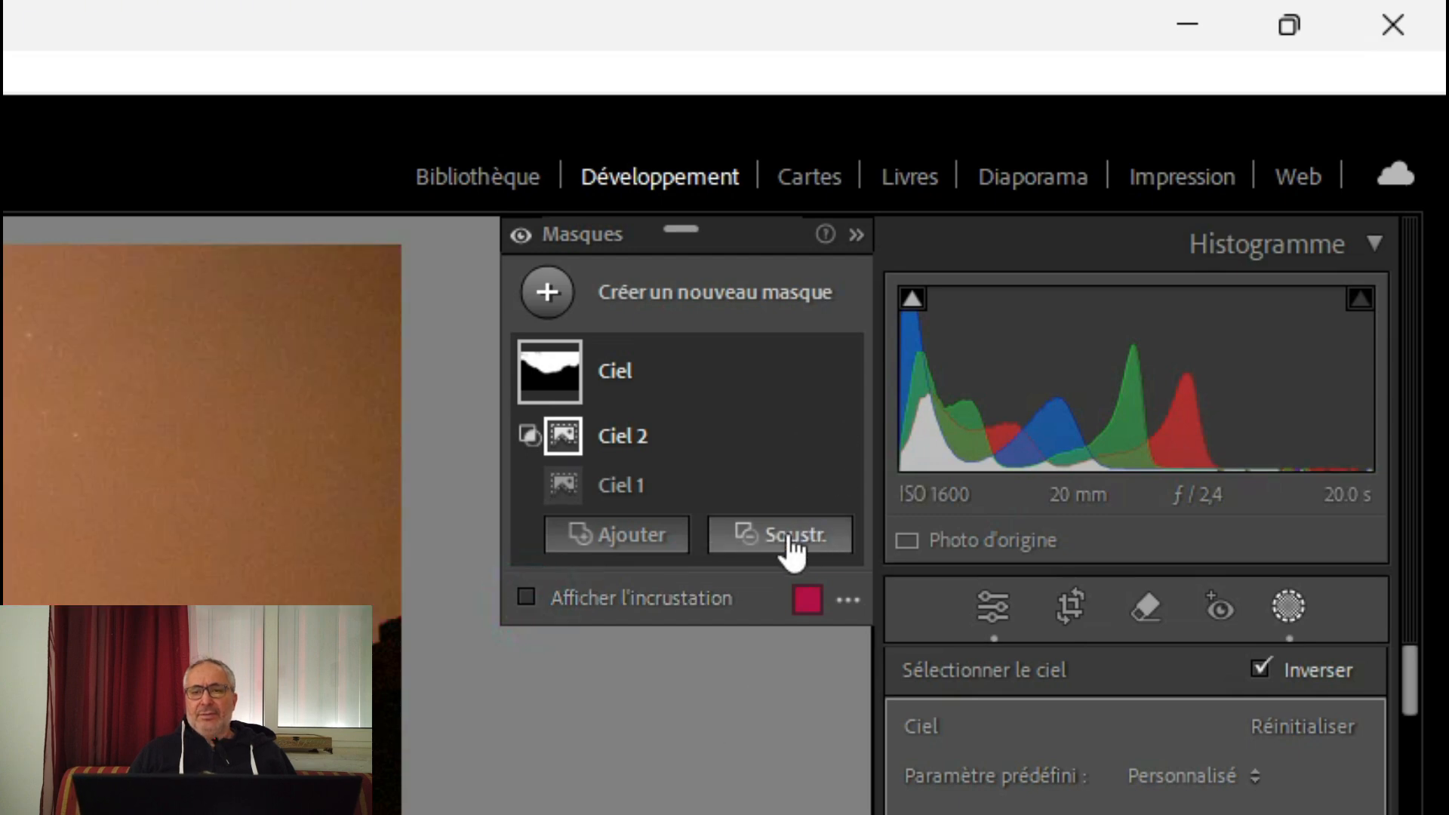
Add another new mask from the automatic sky selection and keep its components expanded
left_click(721, 306)
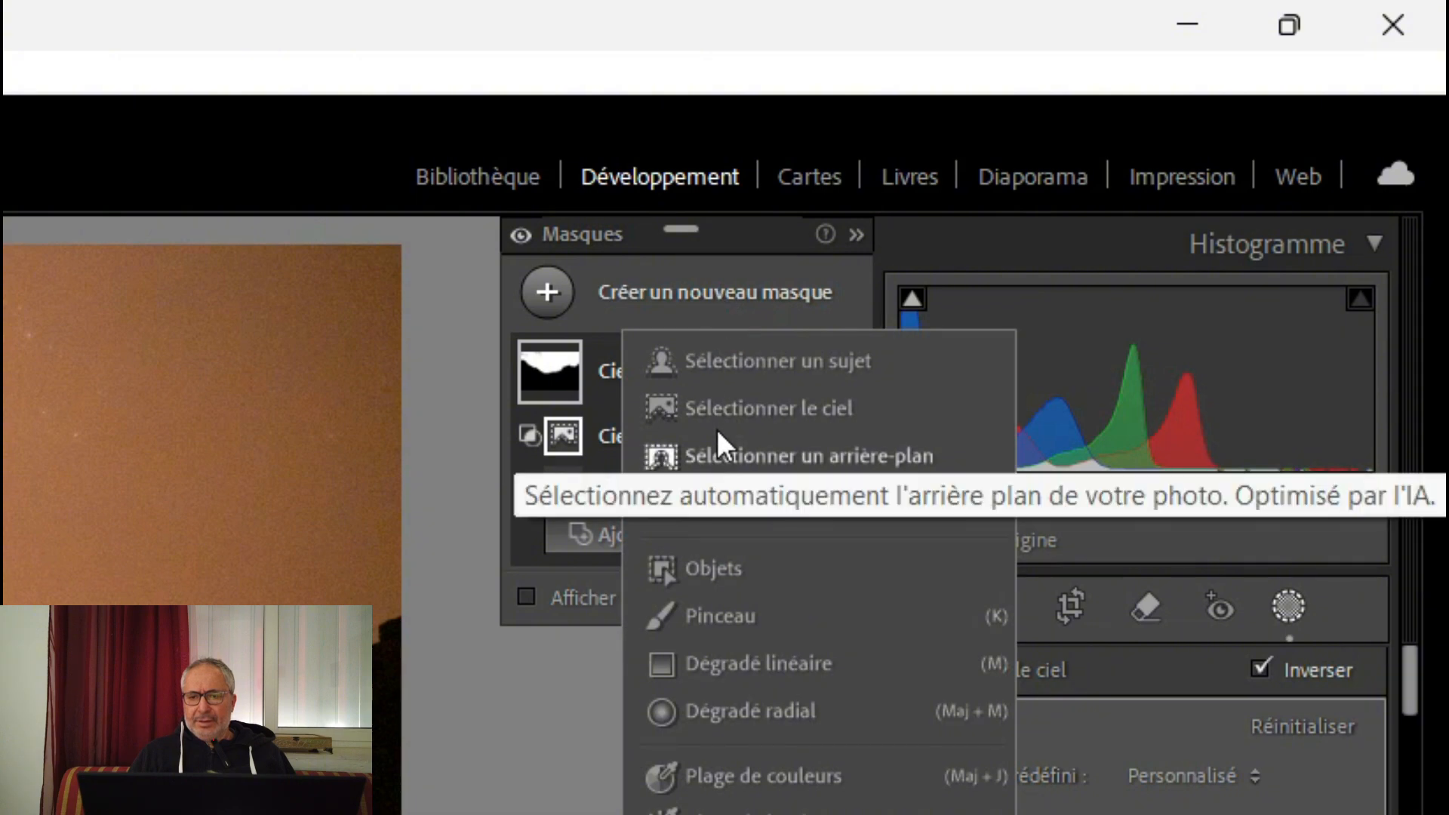
left_click(715, 405)
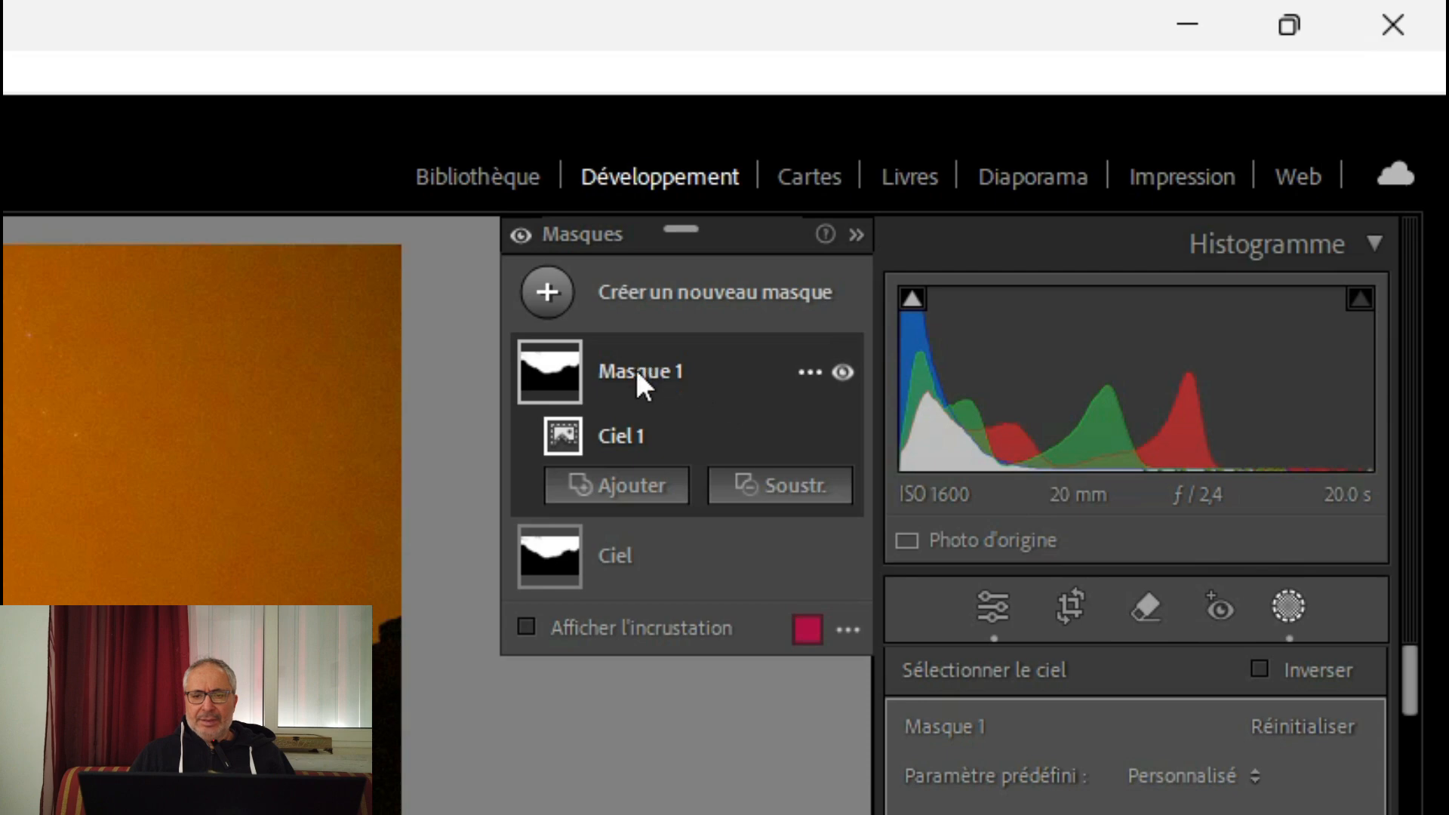
left_click(635, 366)
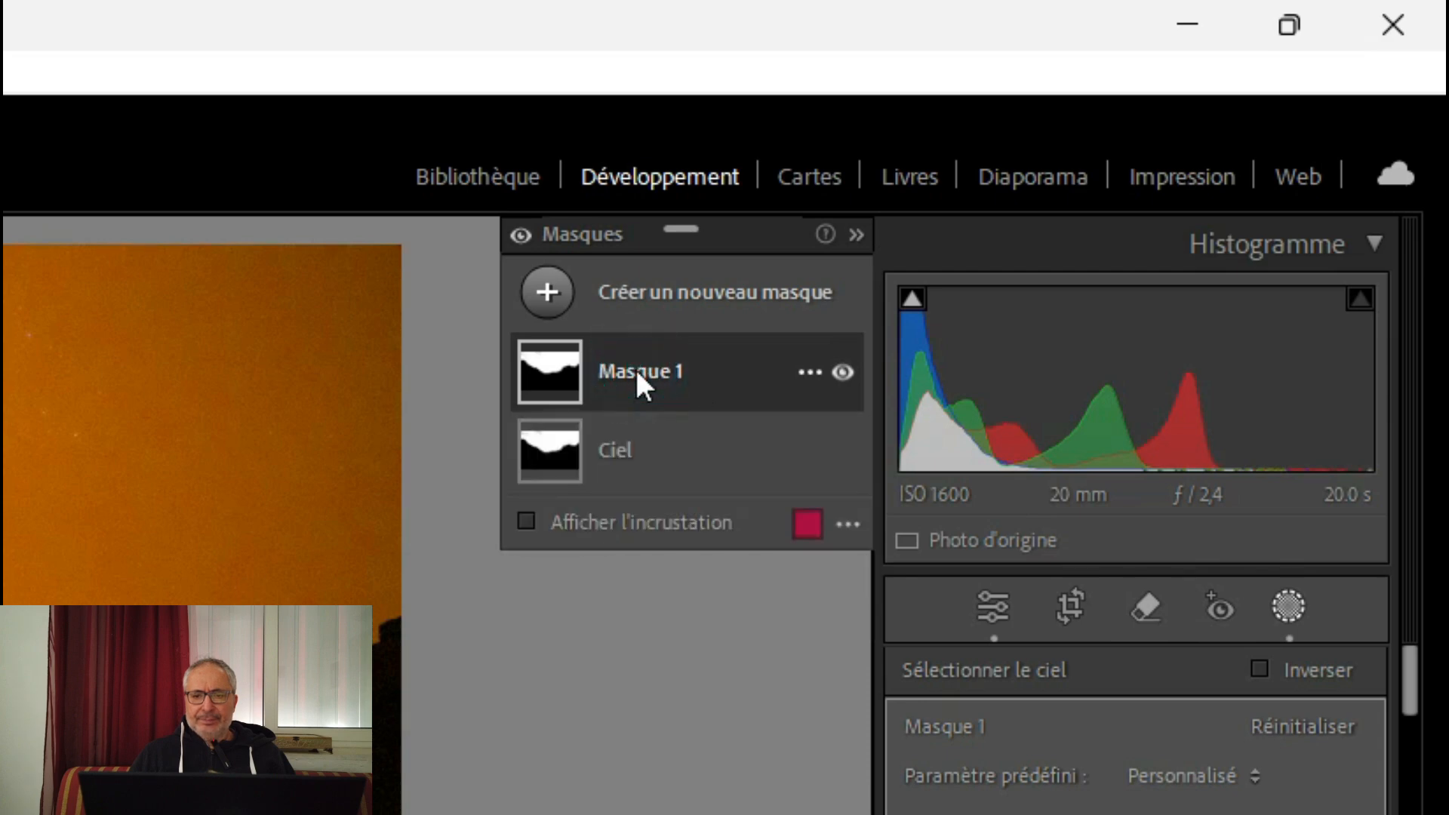
left_click(679, 372)
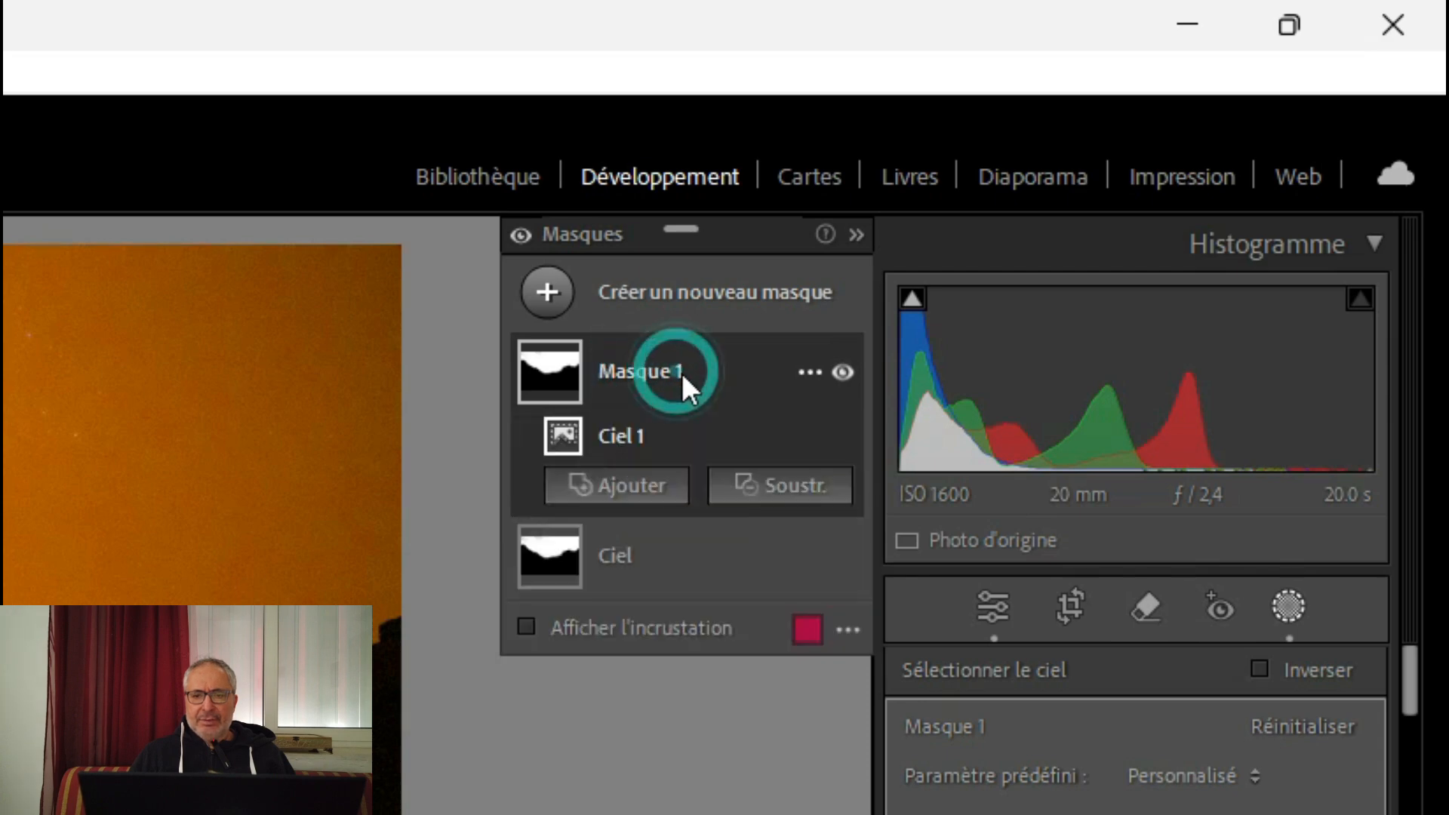
Subtract a sky selection from the new Masque 1 and invert the subtracted Ciel 2 component
left_click(758, 492)
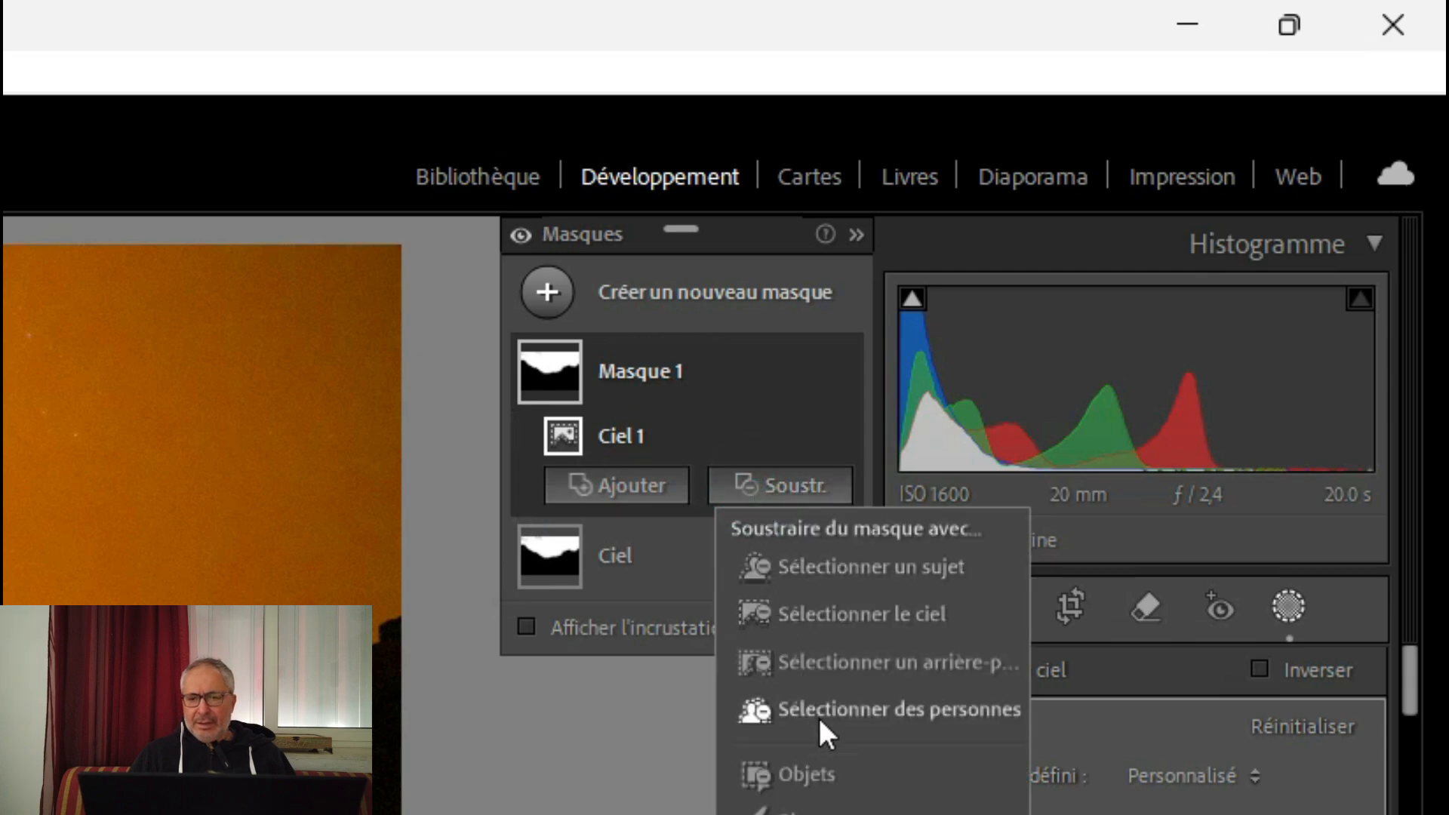
left_click(804, 617)
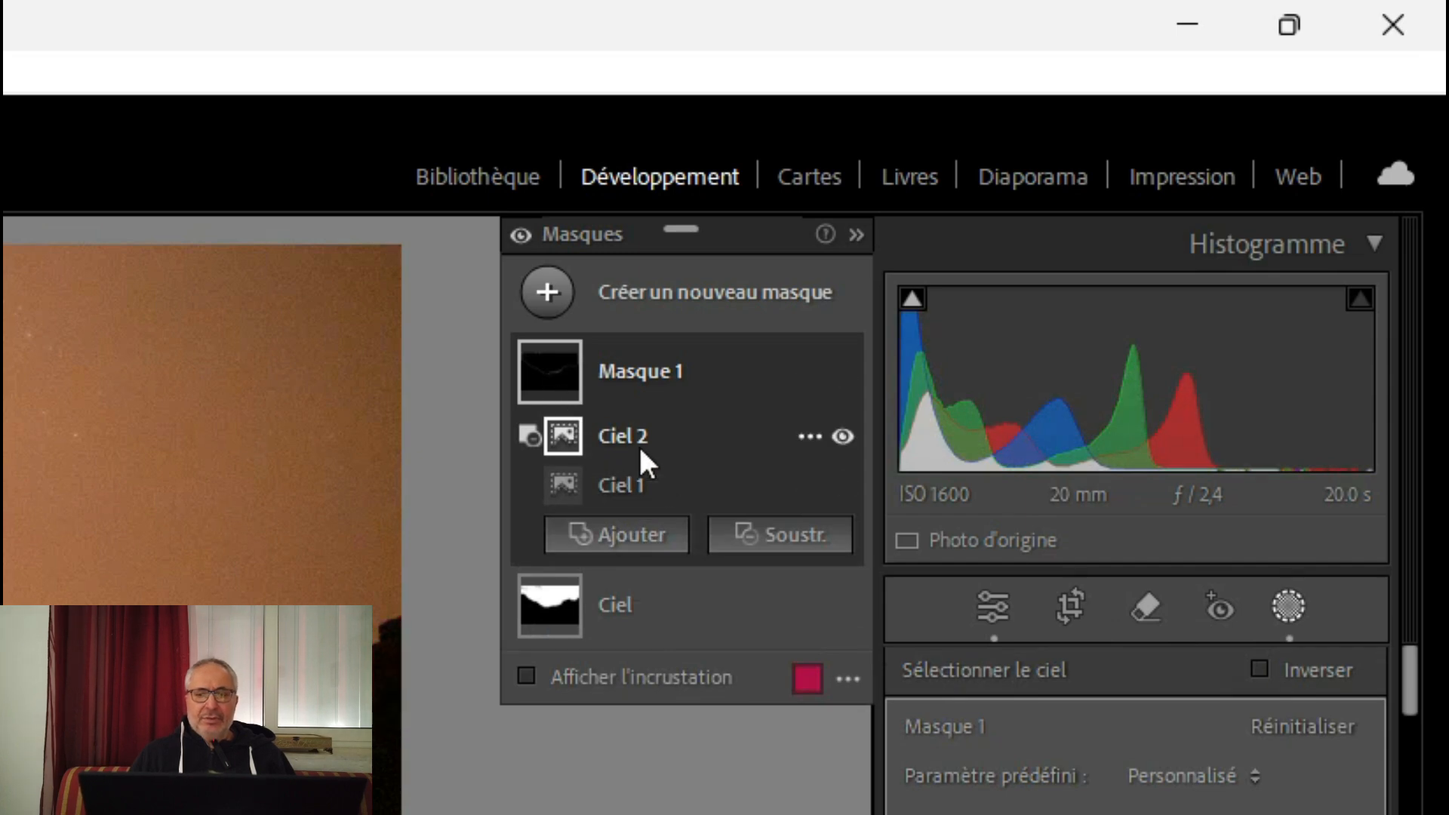
left_click(812, 435)
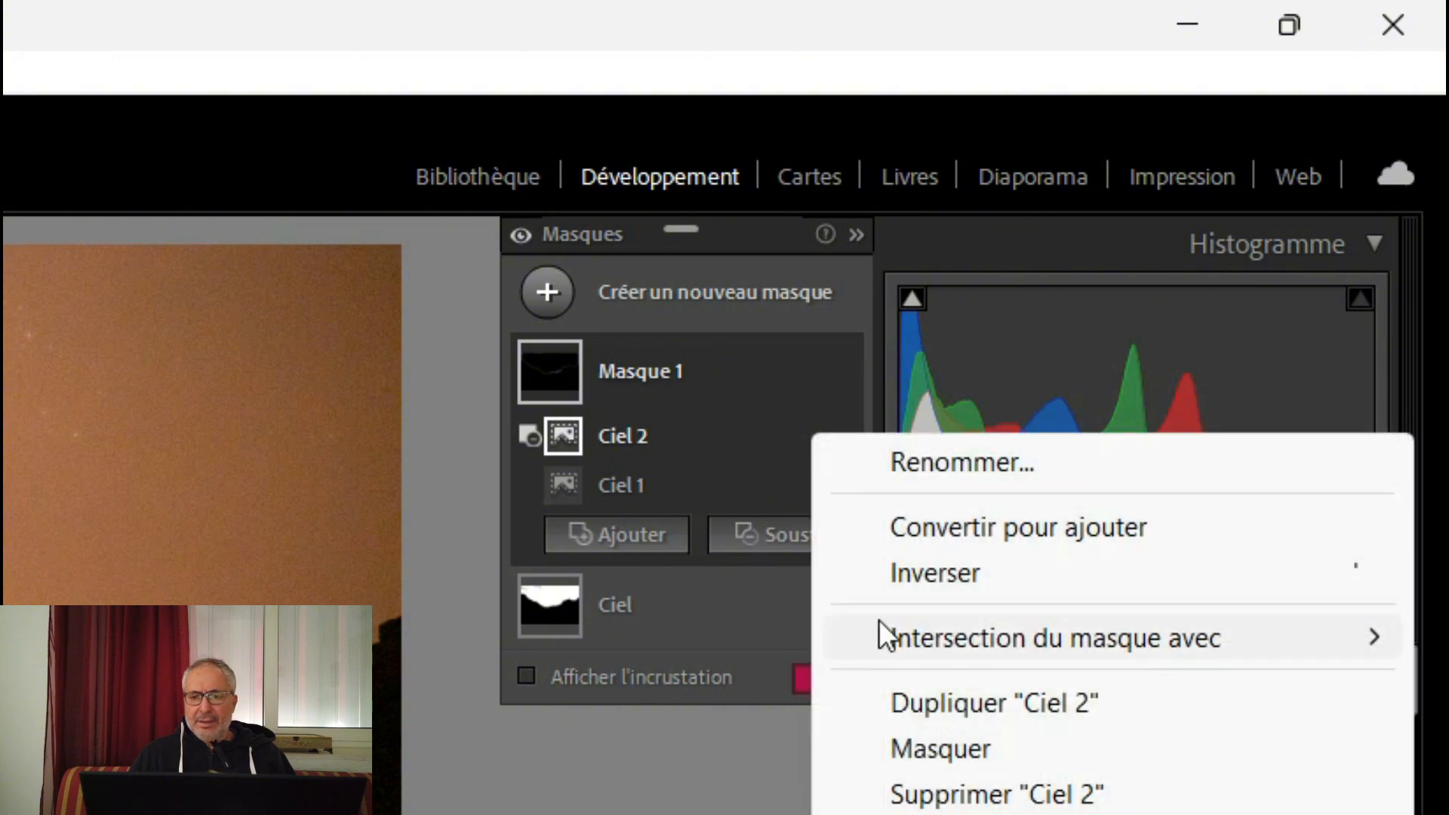
left_click(877, 575)
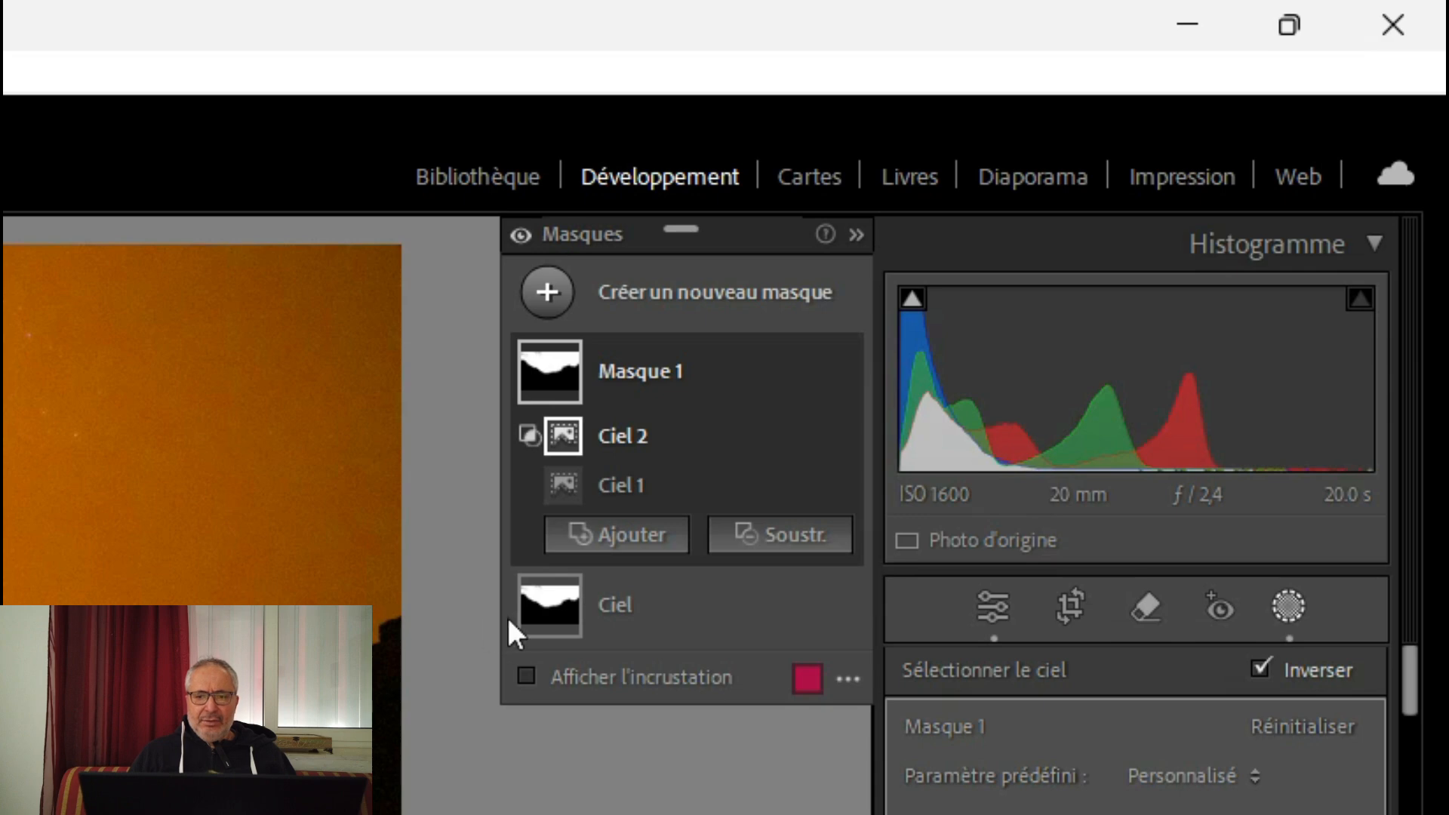
Invert the whole Masque 1 so it covers the landscape instead of the sky, and keep its components expanded
mouse_move(549, 616)
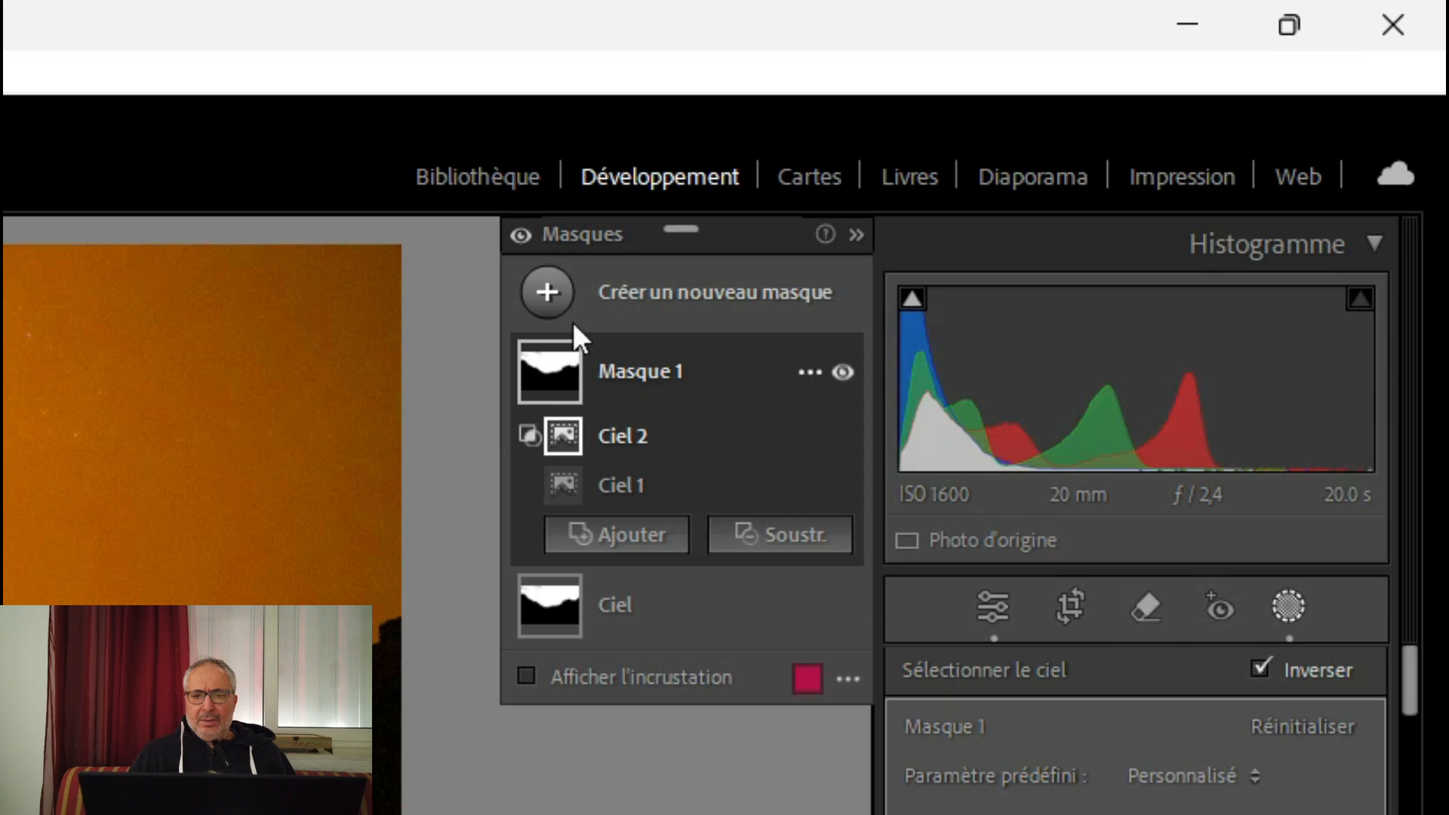
mouse_move(569, 382)
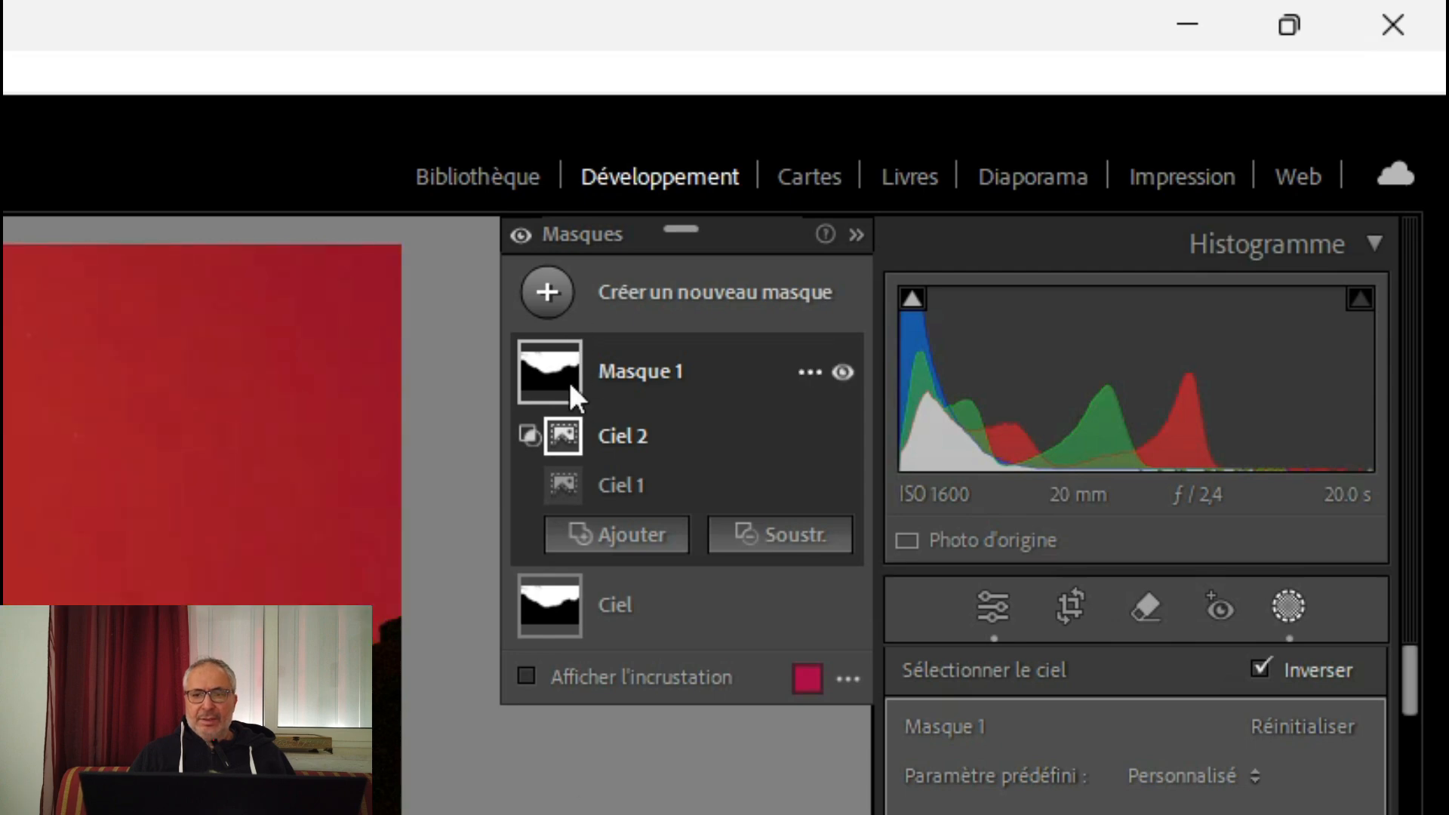
left_click(628, 372)
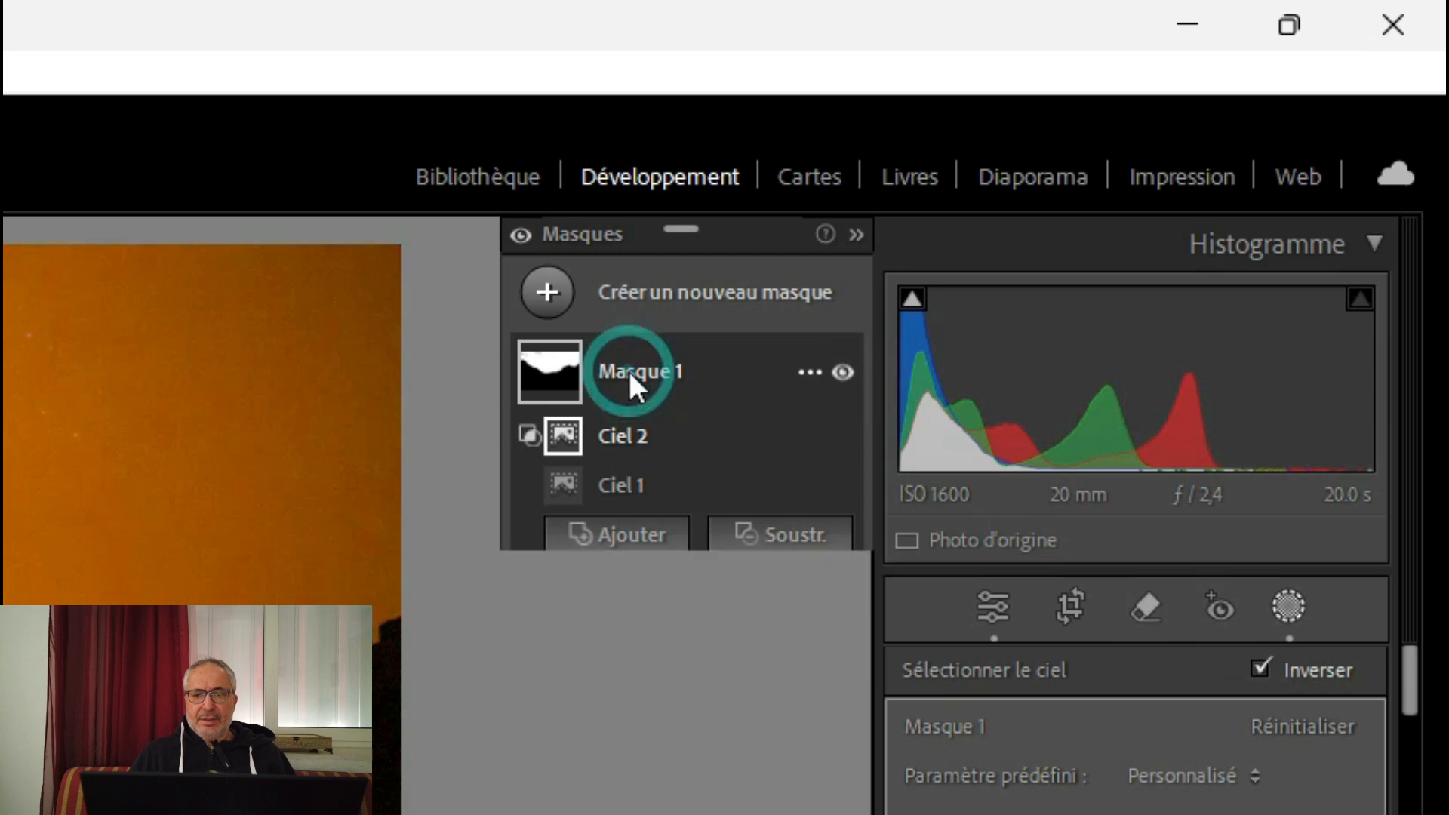
left_click(813, 371)
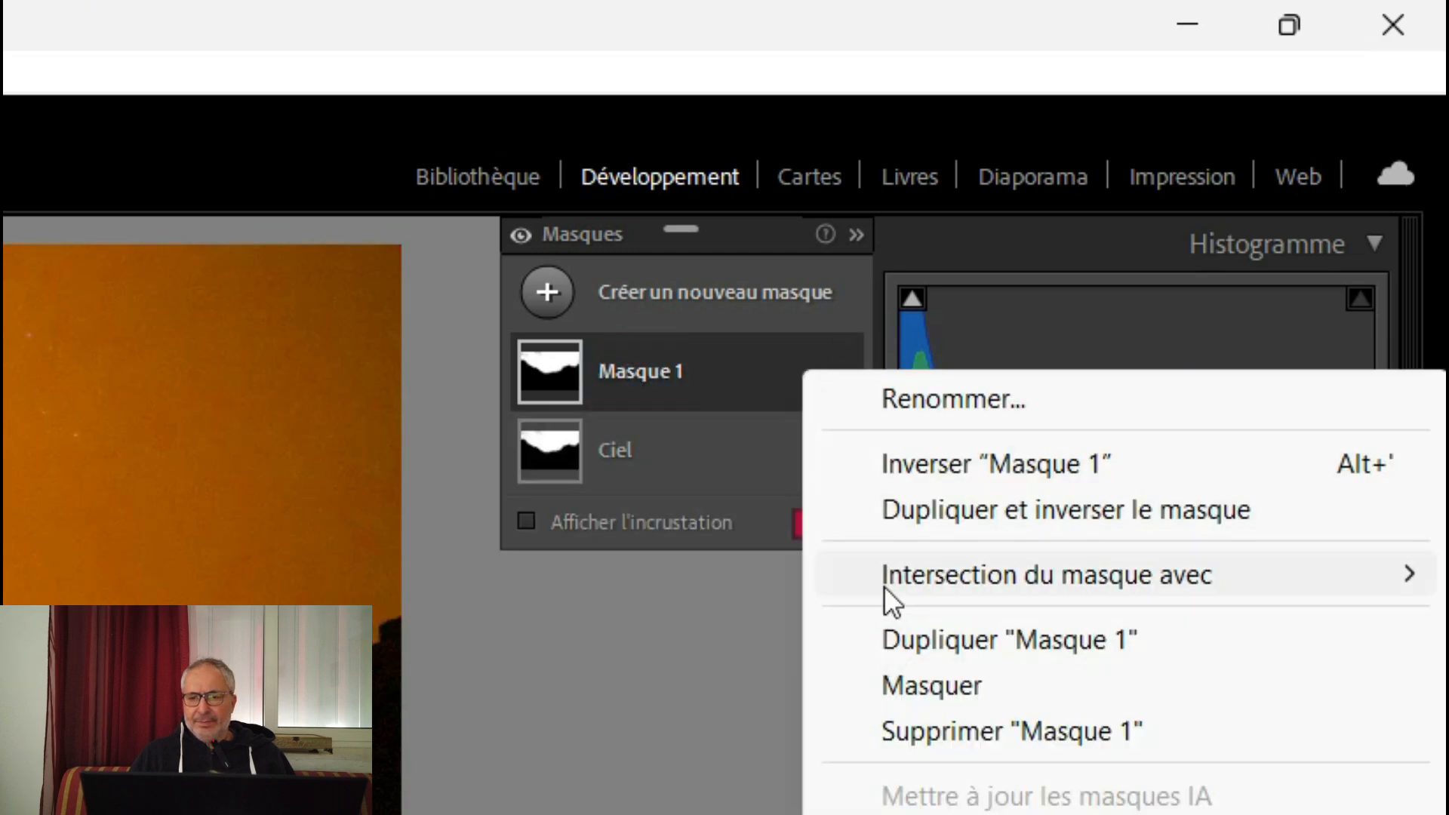
left_click(882, 456)
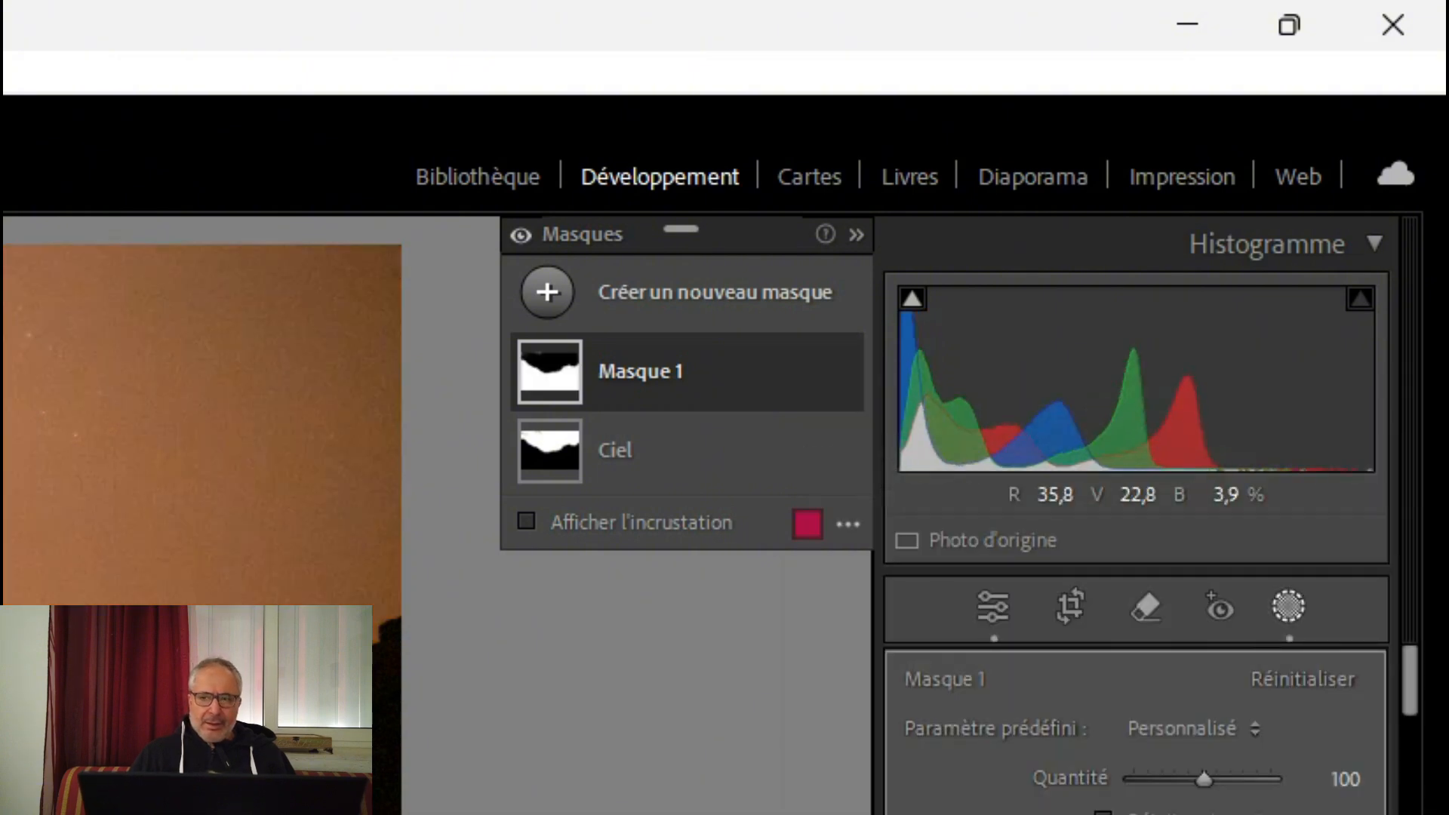
left_click(682, 373)
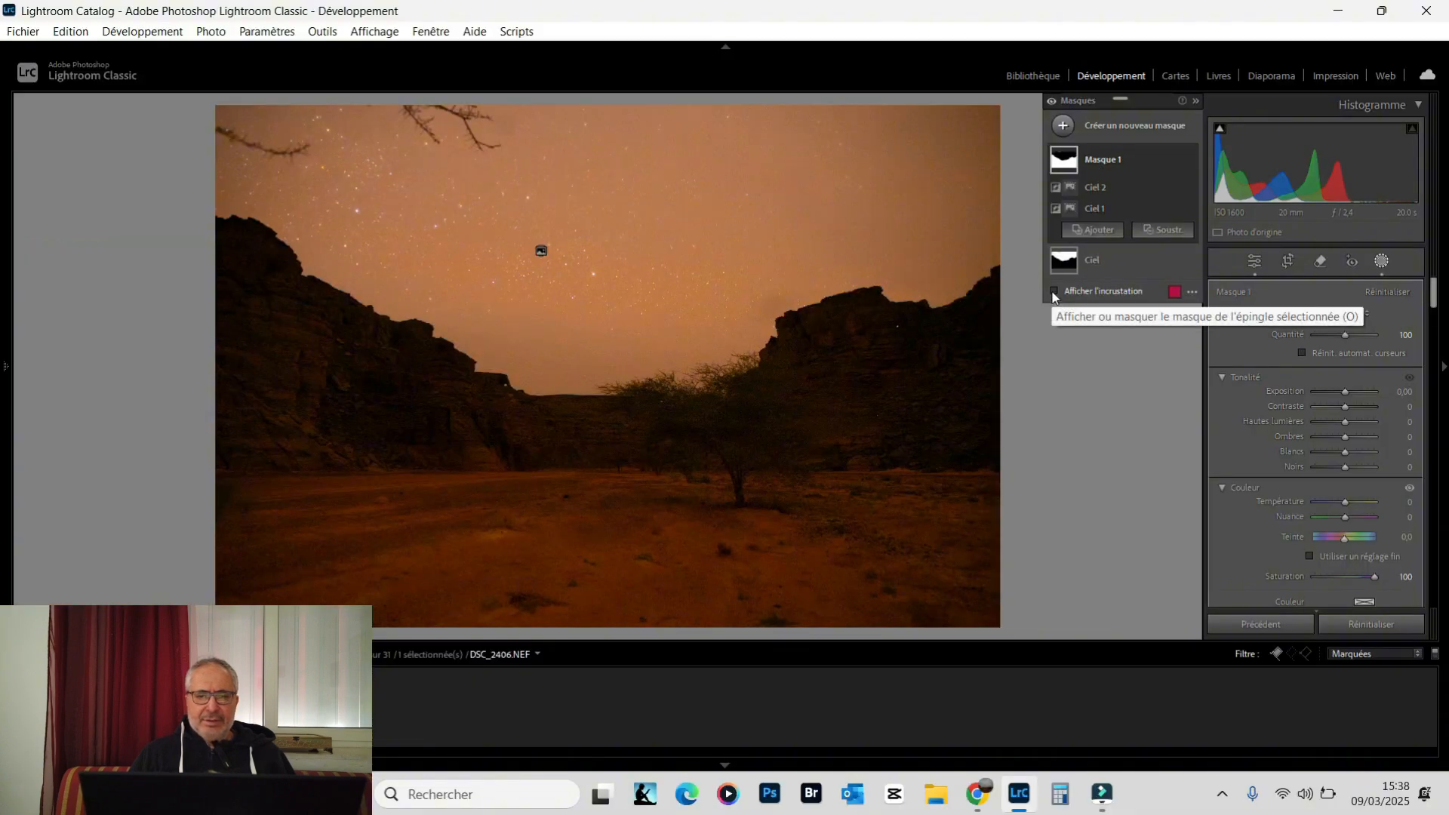
Show the mask overlay, examine the inverted mask's edges along the tree and cliffs at 100% zoom, and return to the fitted view
left_click(1054, 293)
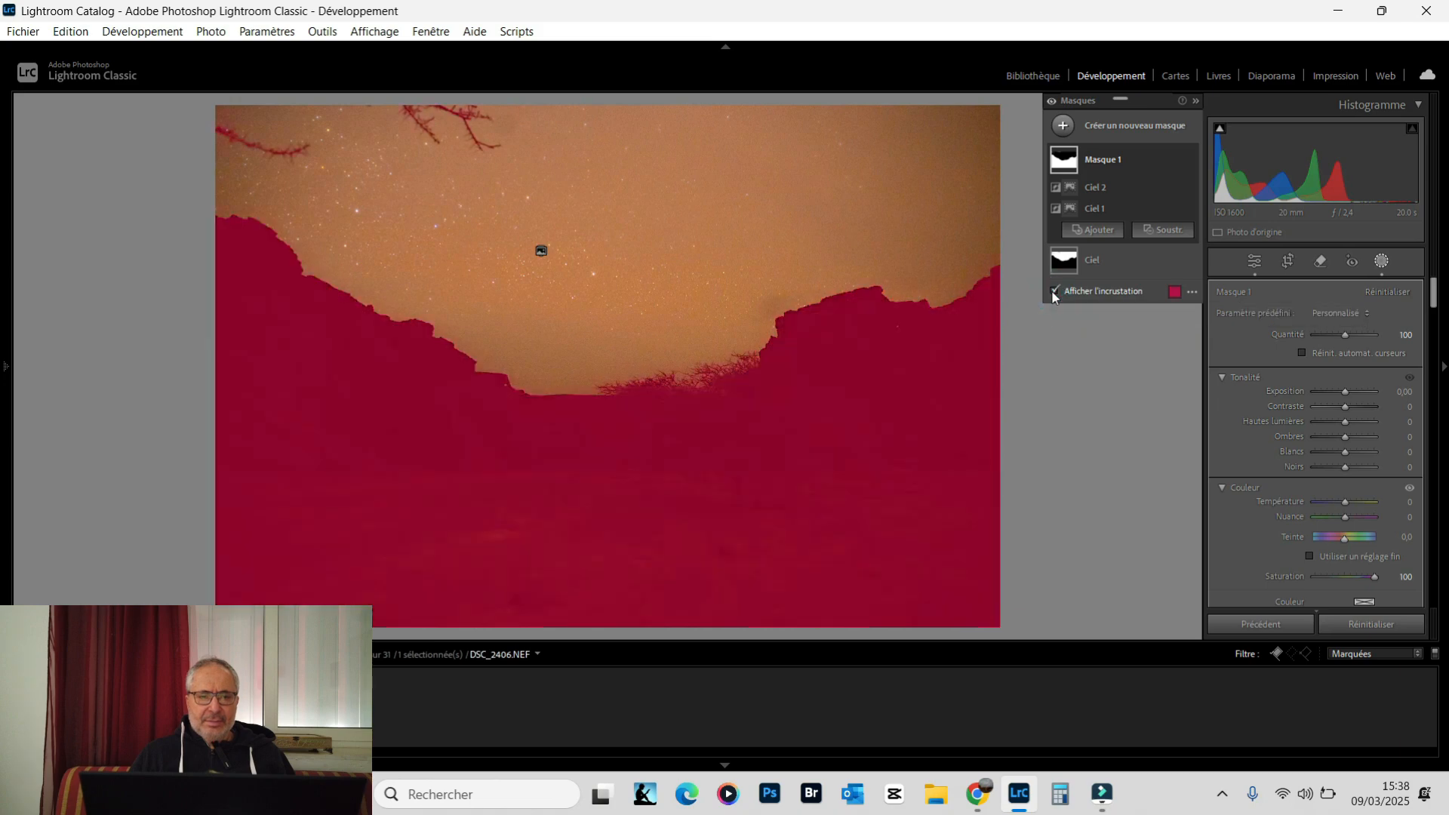
mouse_move(7, 336)
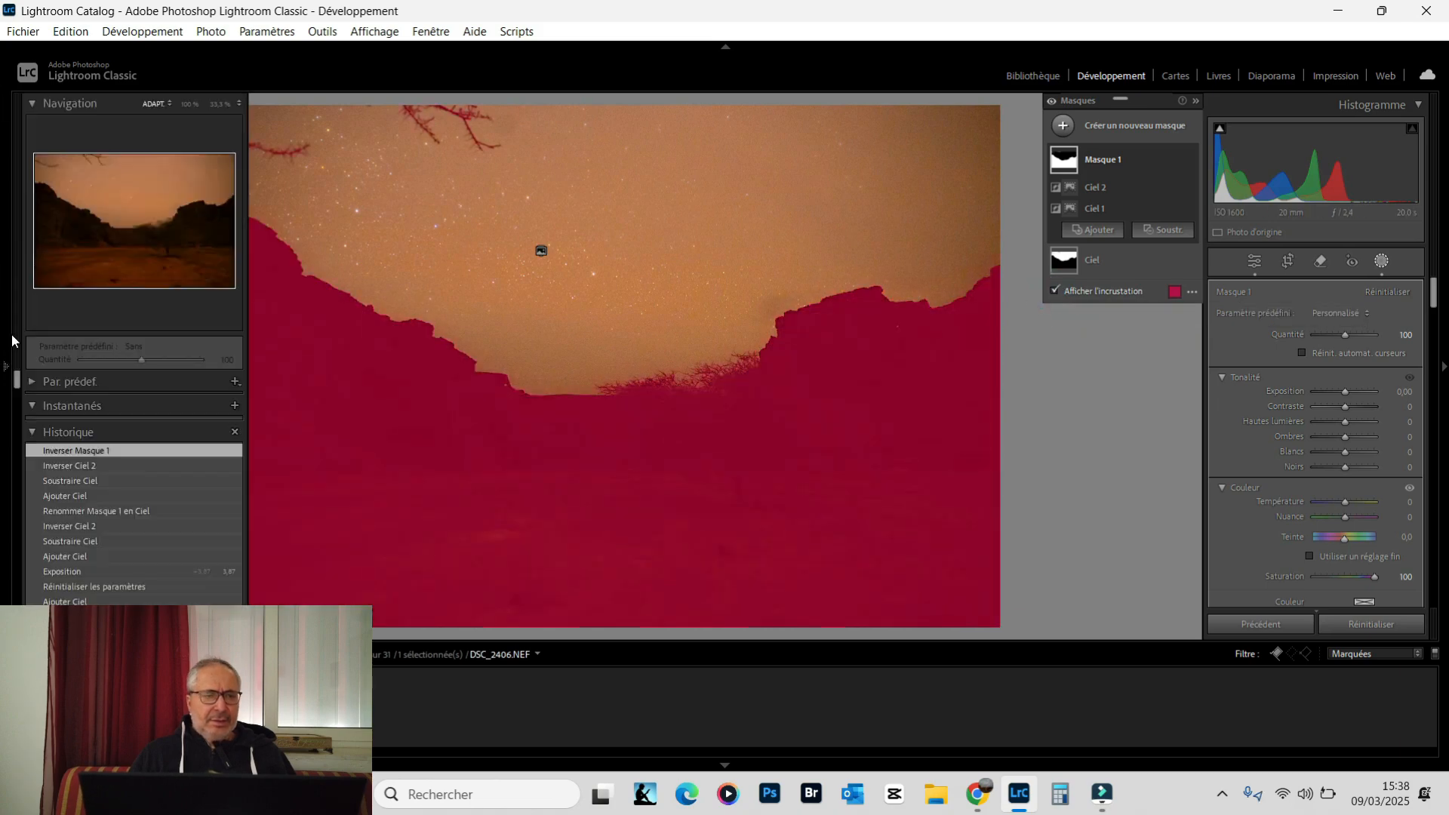
left_click(190, 103)
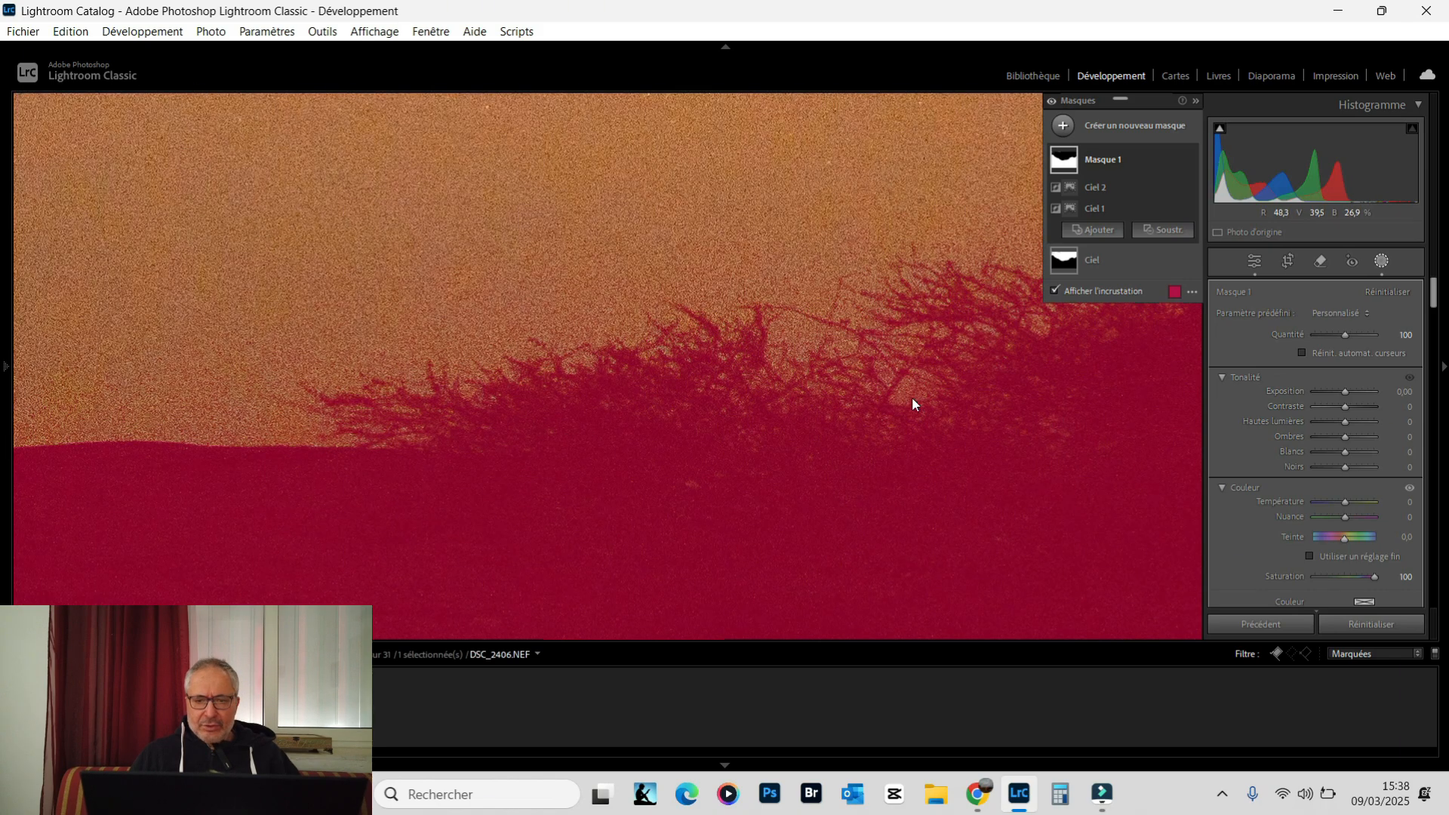
left_click_drag(886, 370, 618, 377)
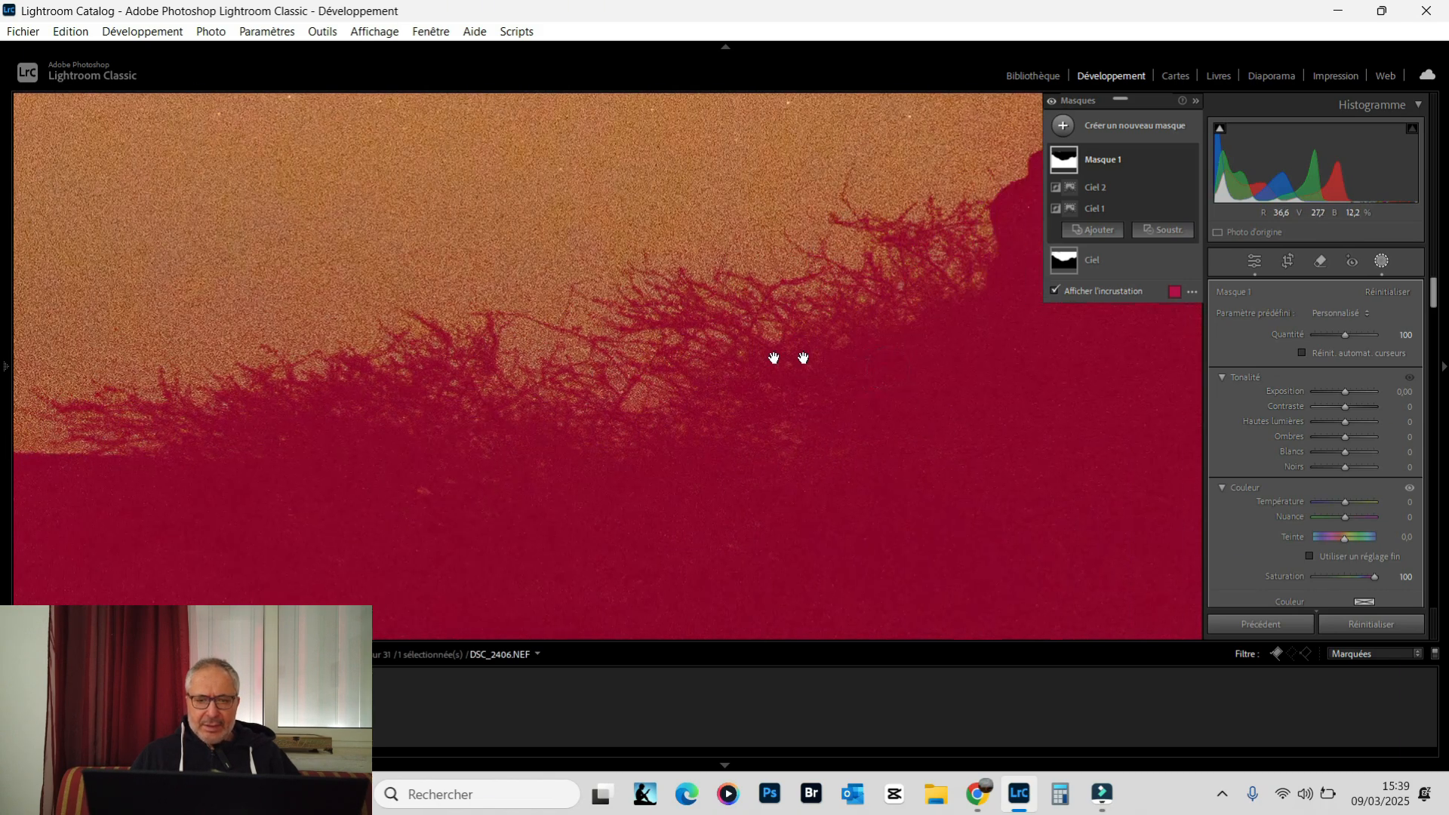
left_click_drag(803, 358, 594, 428)
left_click_drag(877, 195, 682, 393)
left_click_drag(800, 334, 649, 349)
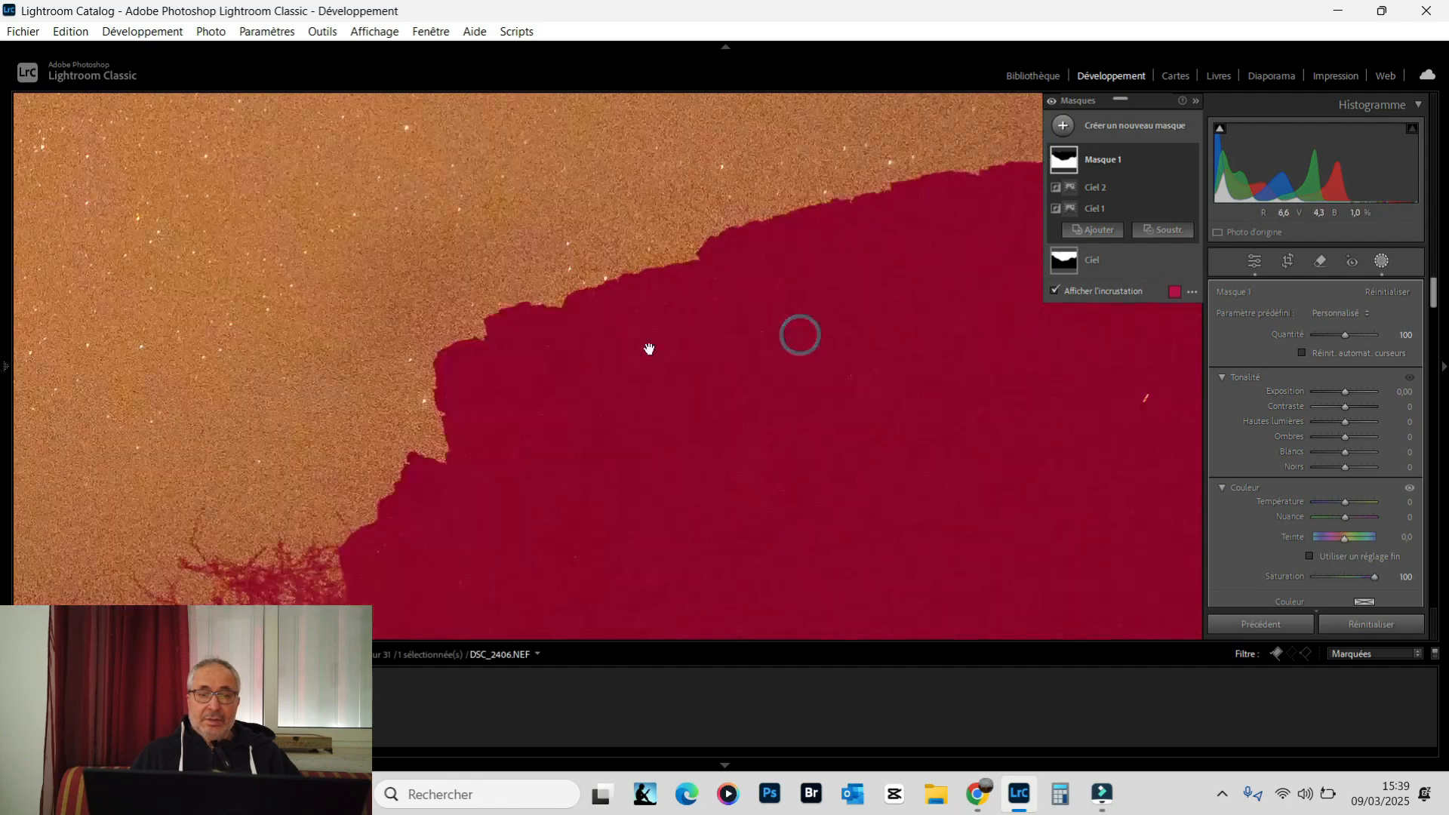
left_click_drag(767, 294, 547, 365)
left_click_drag(737, 337, 589, 360)
left_click_drag(694, 341, 547, 349)
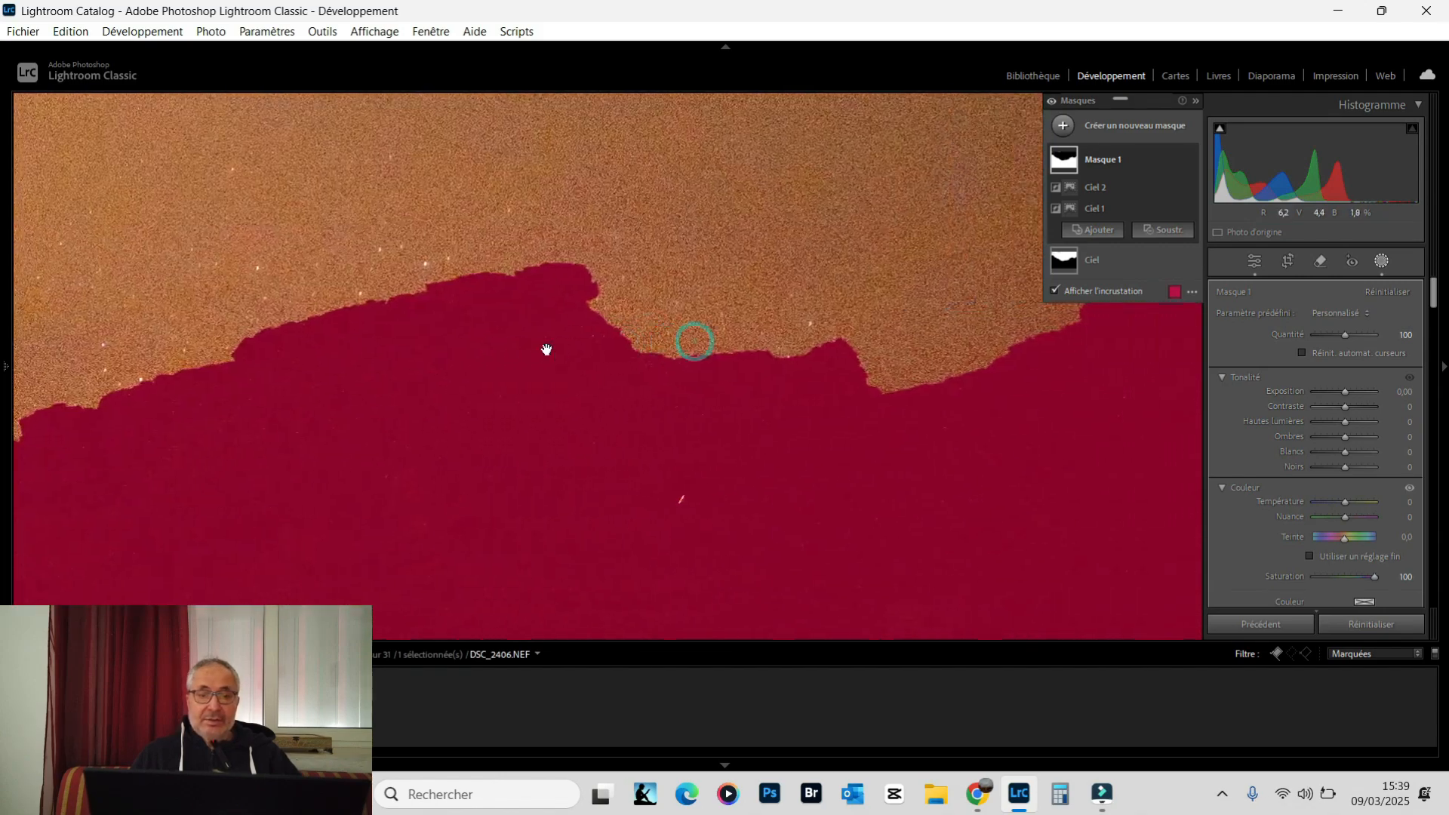
left_click_drag(783, 367, 865, 358)
left_click_drag(396, 373, 627, 353)
left_click_drag(274, 426, 518, 317)
left_click_drag(366, 427, 830, 318)
left_click_drag(301, 424, 740, 355)
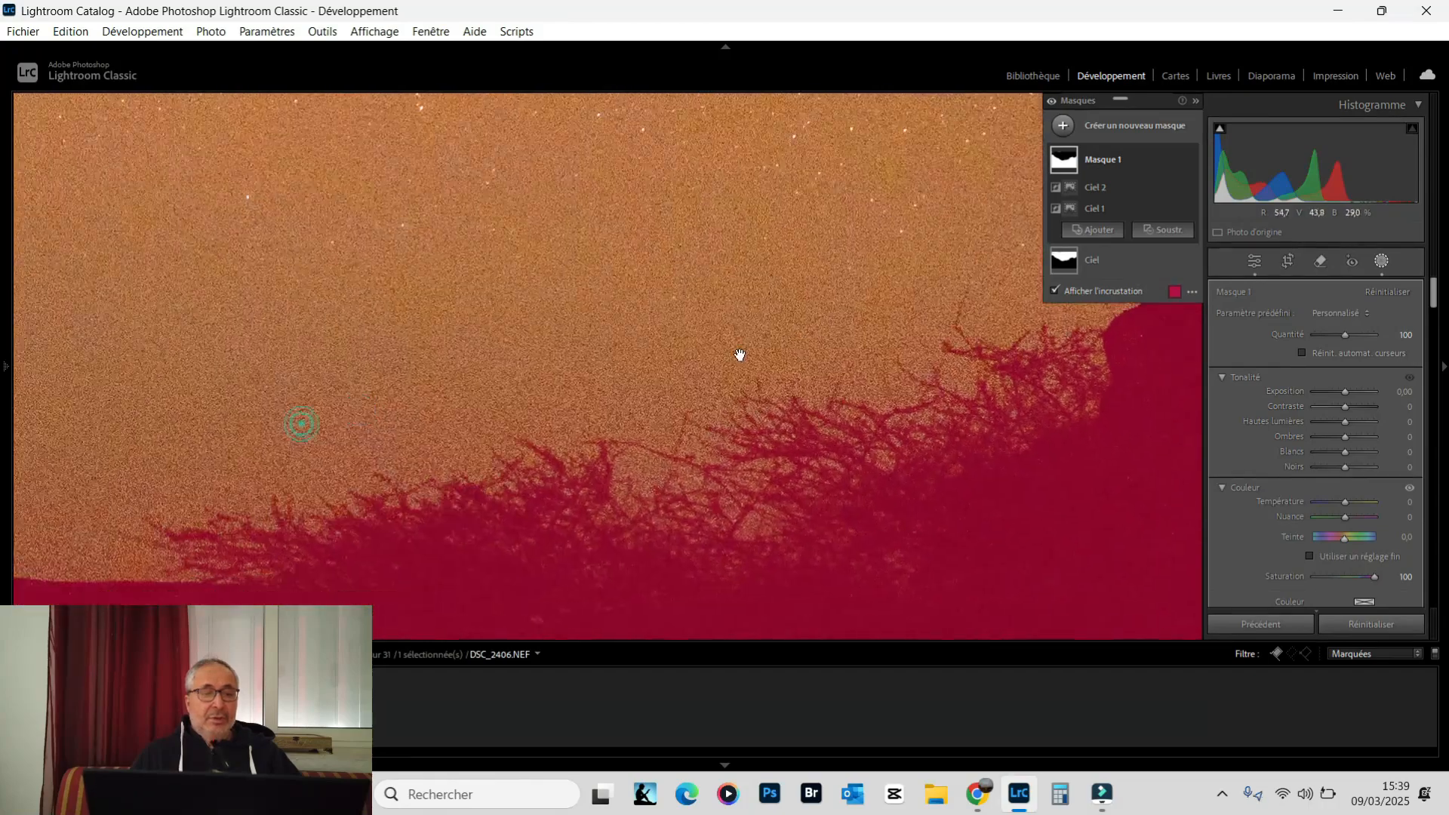
left_click_drag(161, 453, 550, 362)
left_click(4, 372)
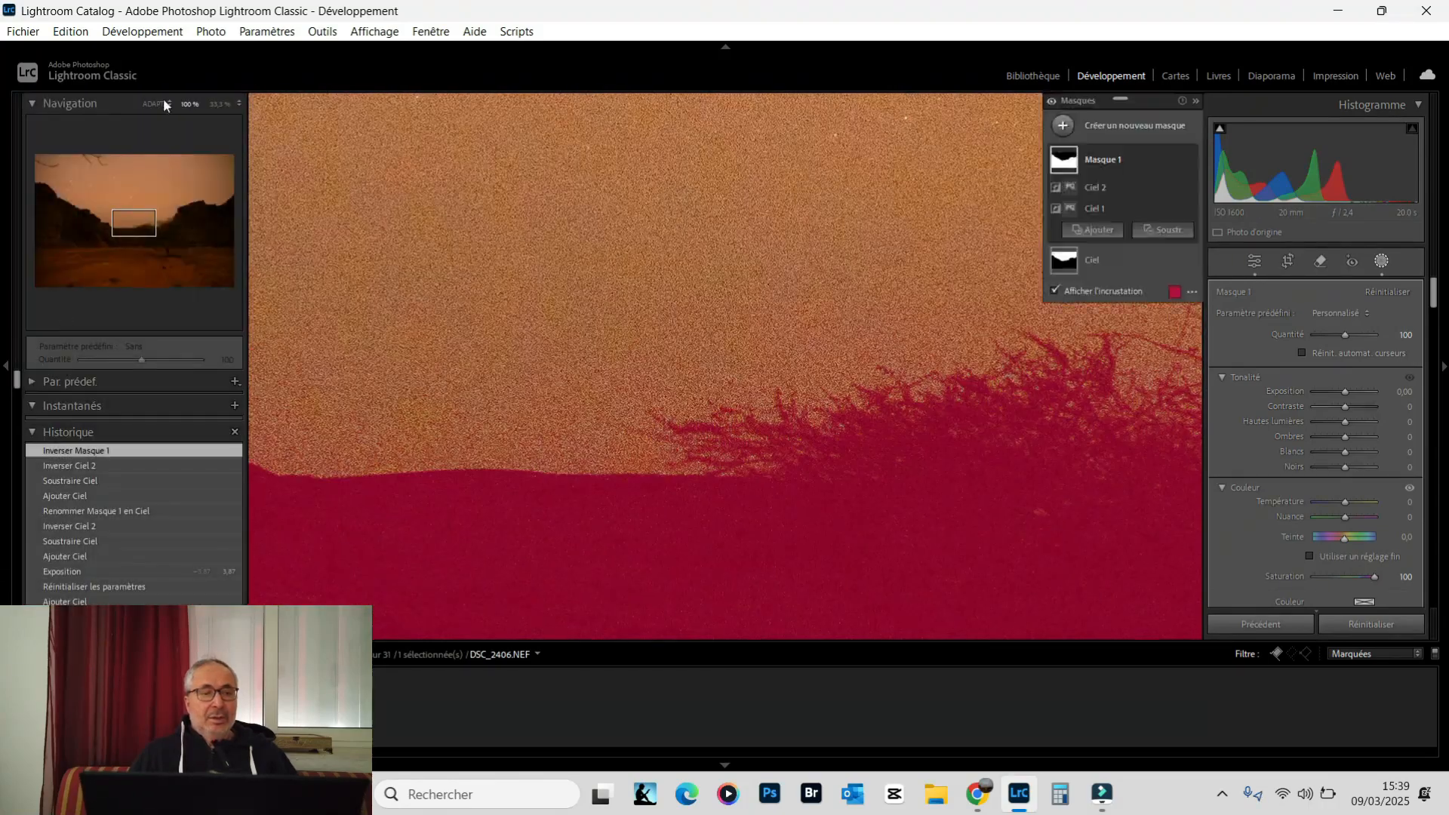
left_click(155, 103)
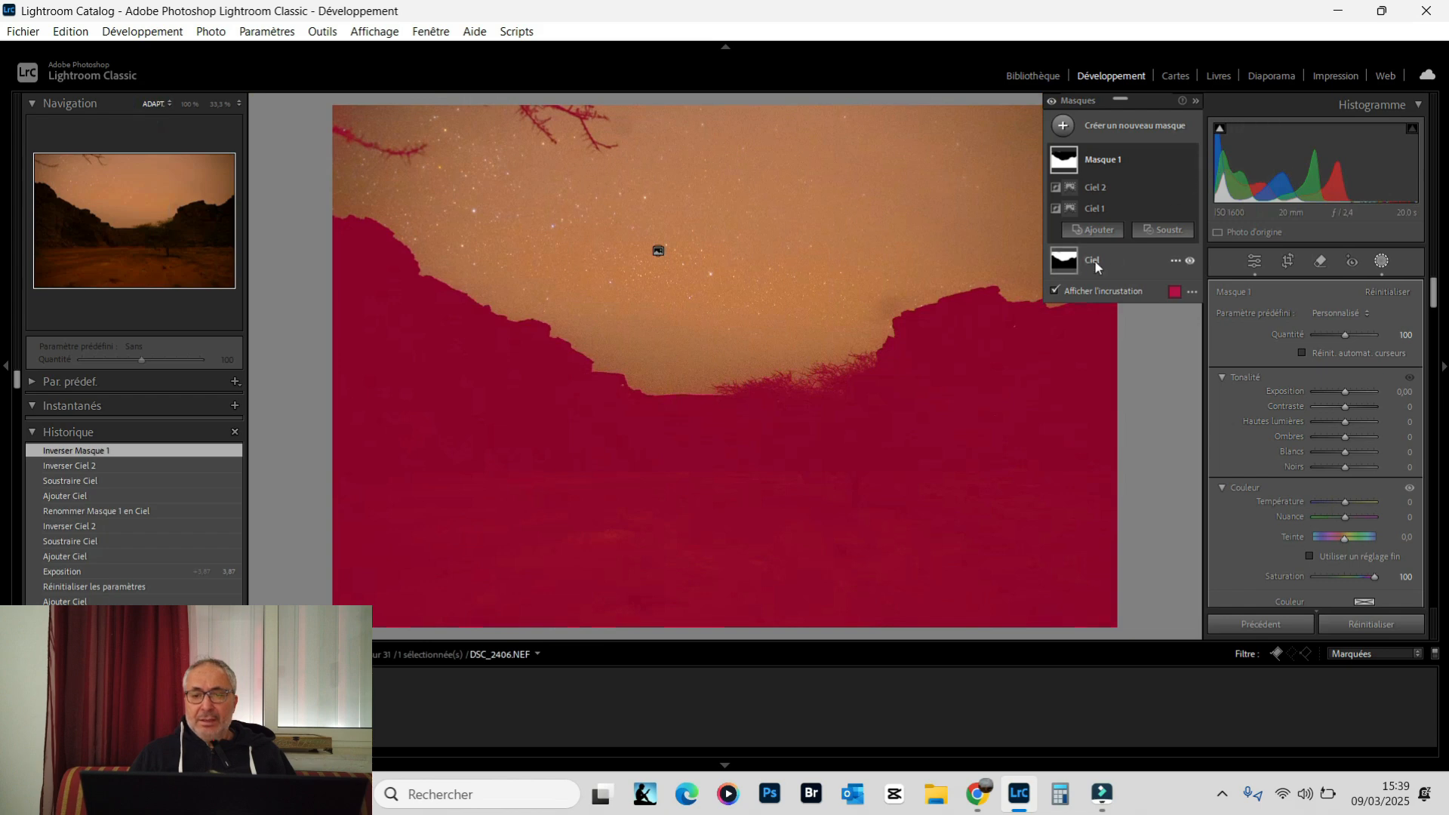
Rename Masque 1 as "Avant Plan" and hide the mask overlay
right_click(1091, 160)
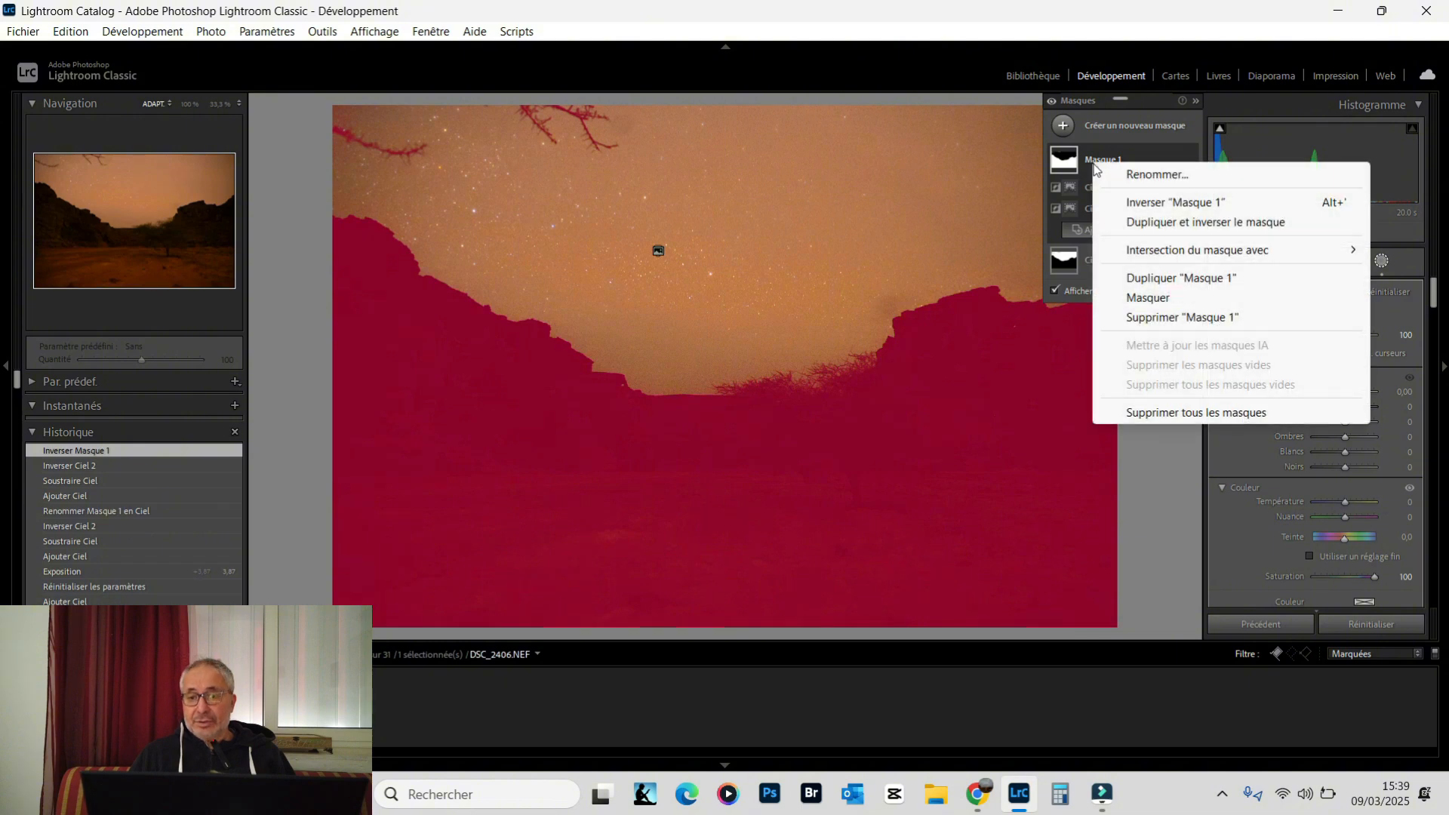
left_click(1133, 173)
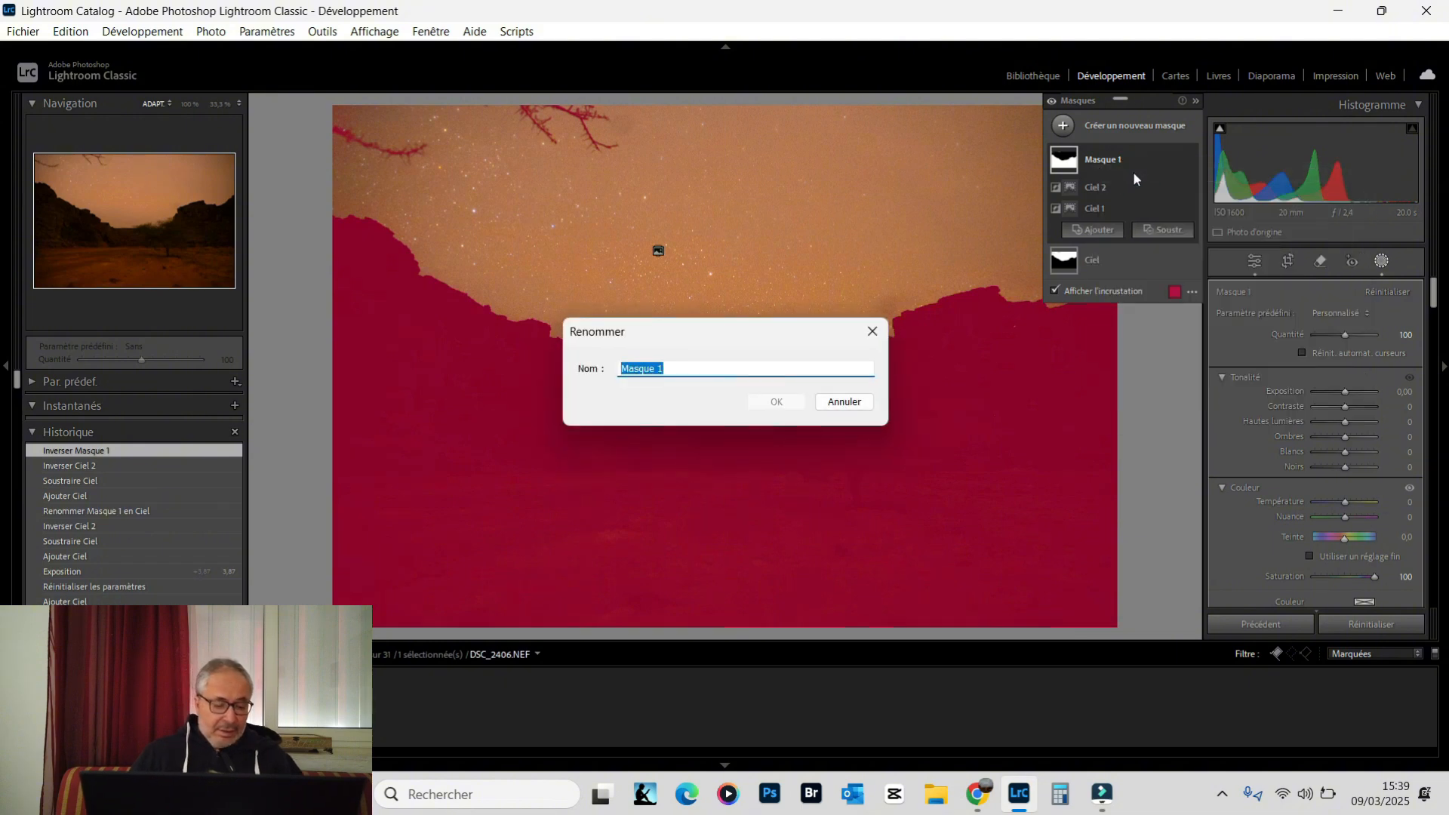
type("Ava")
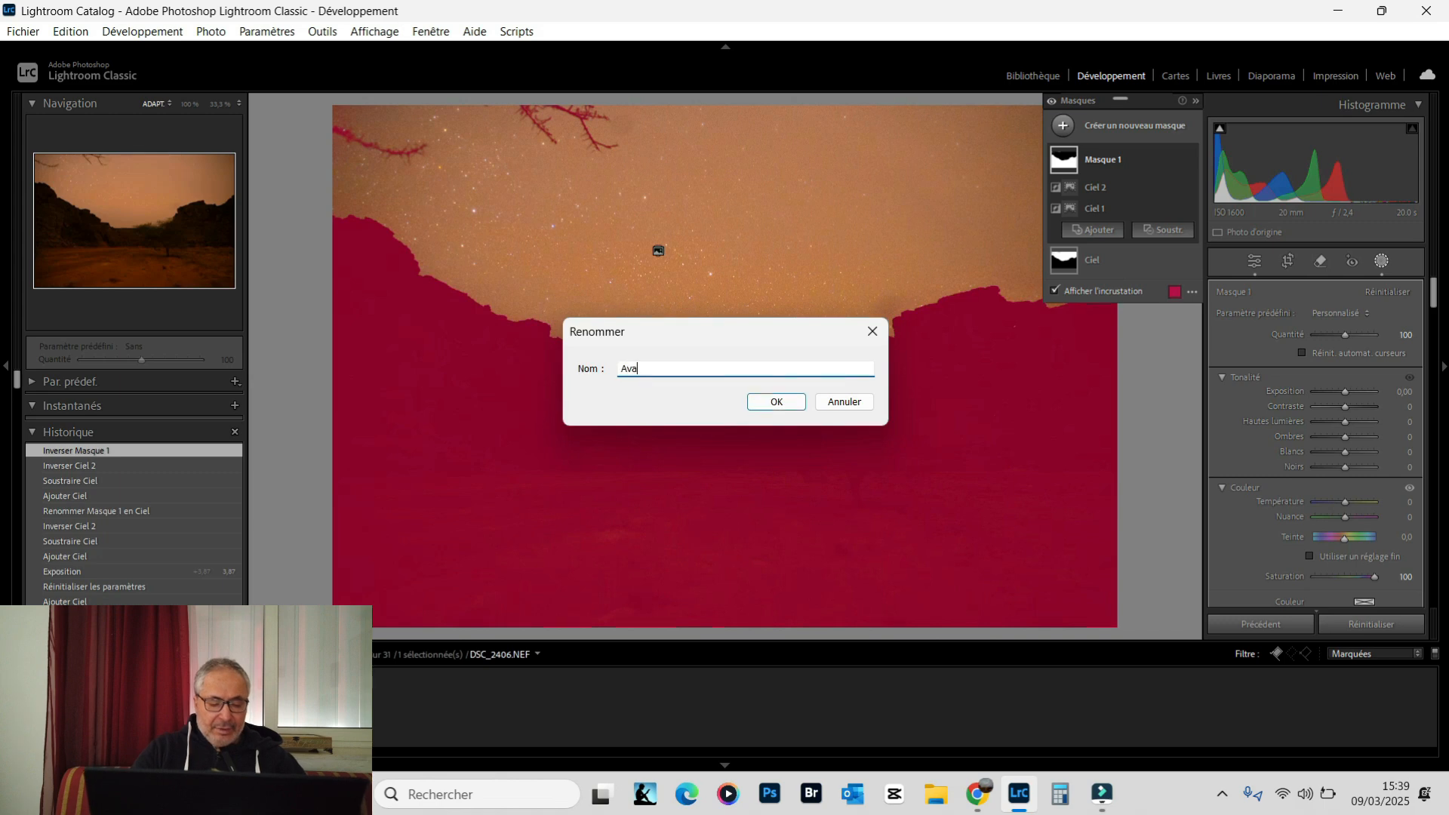
type("nt P")
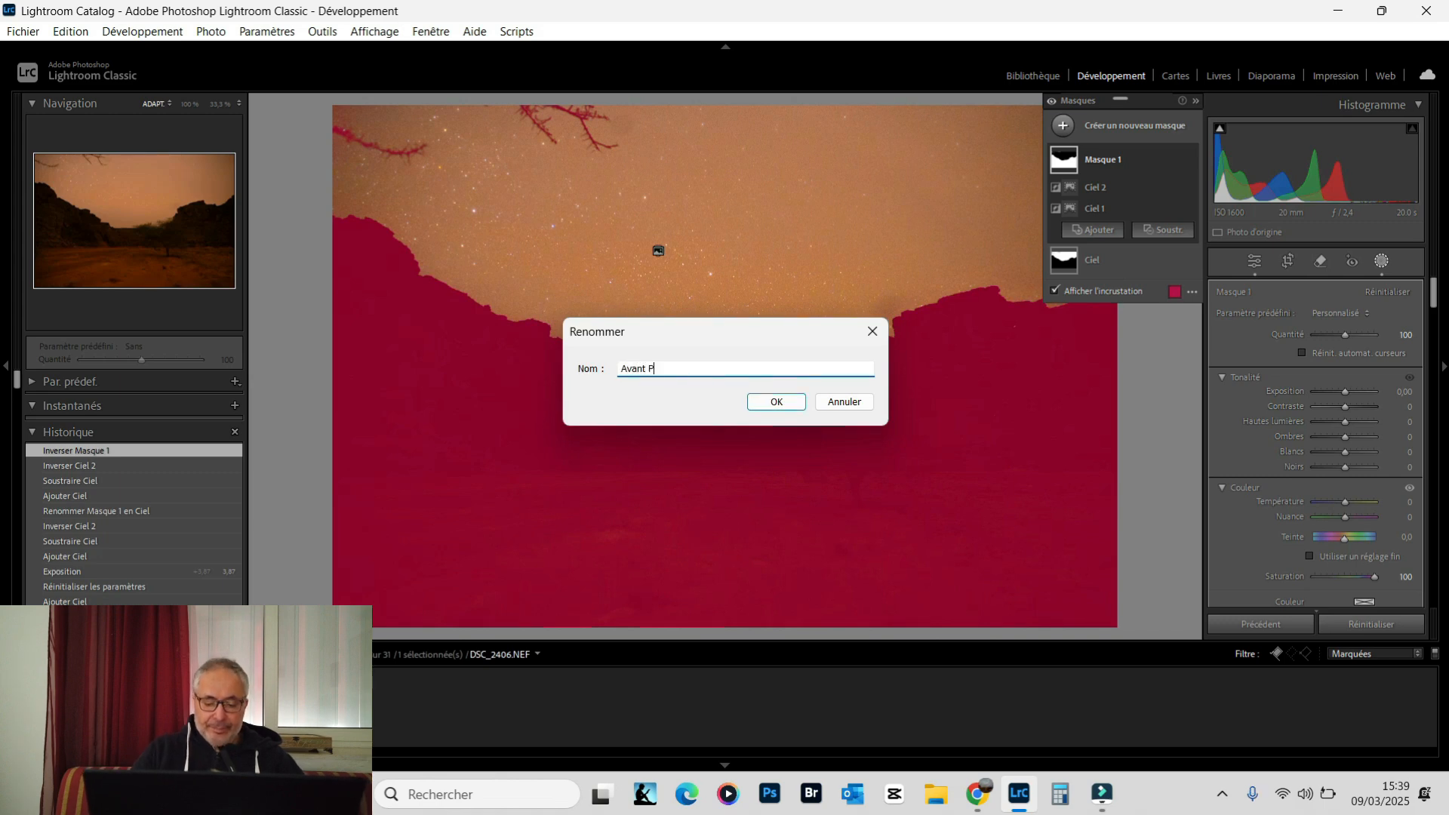
type("lan")
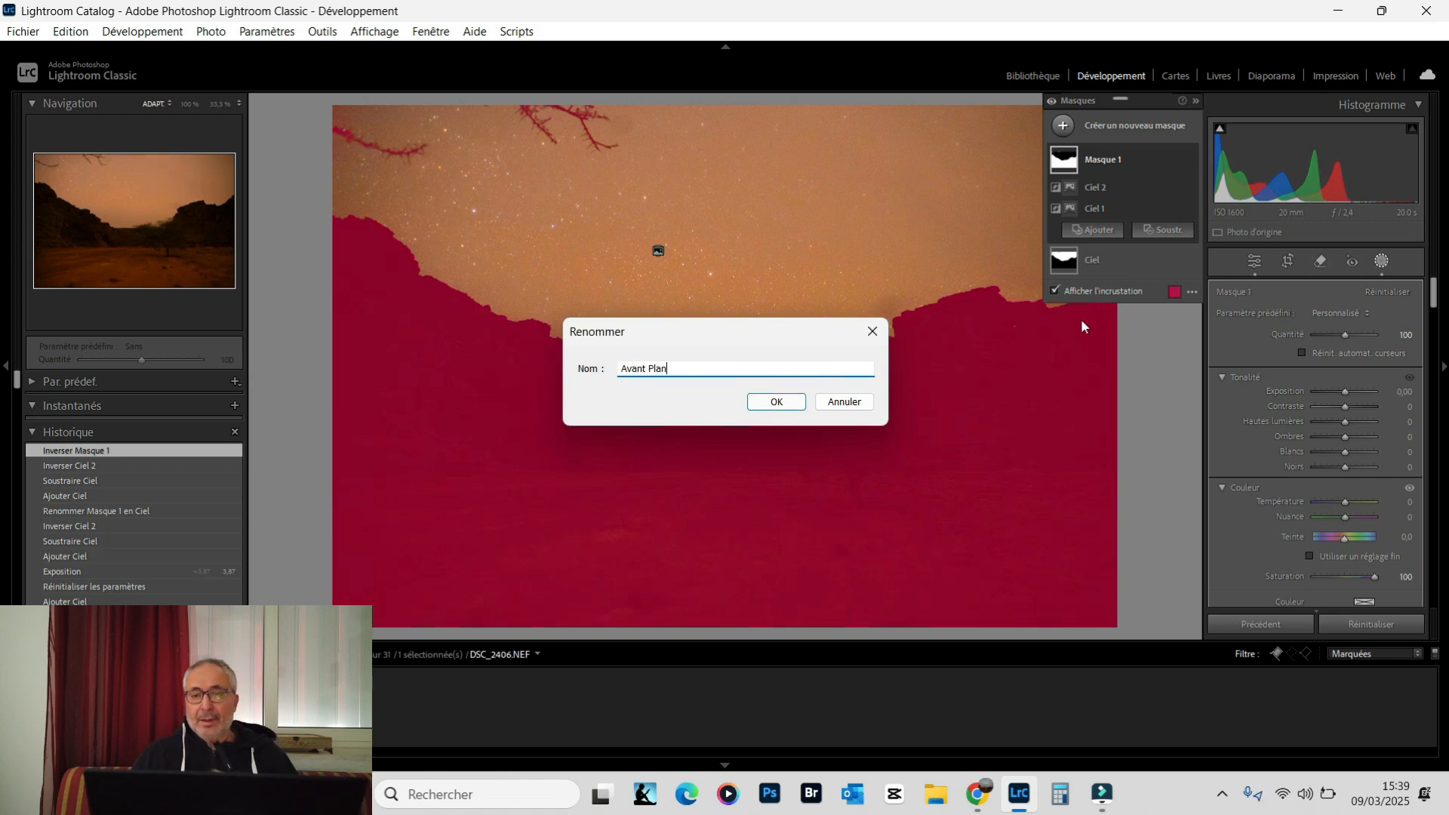
left_click(800, 404)
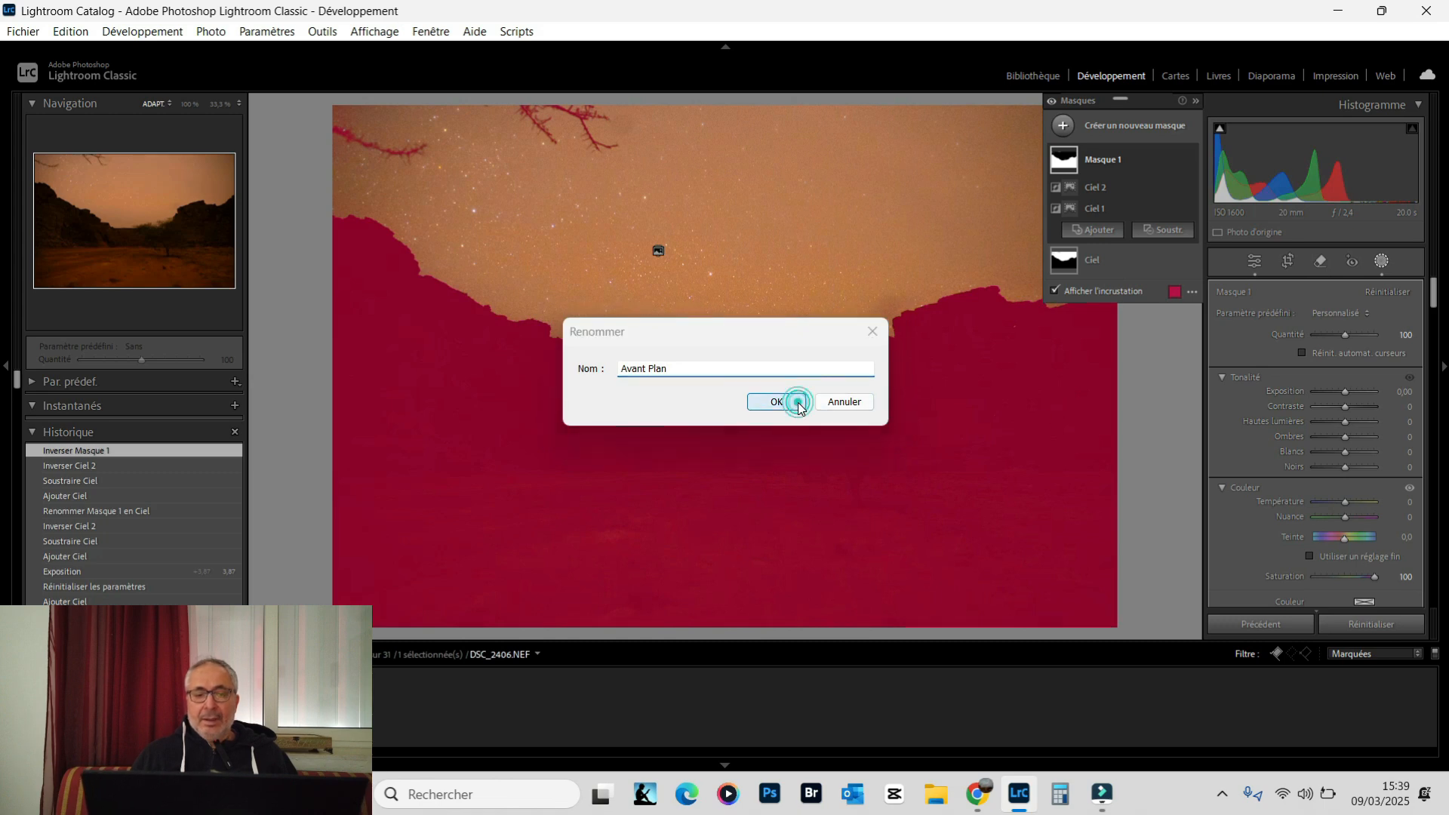
left_click(1054, 292)
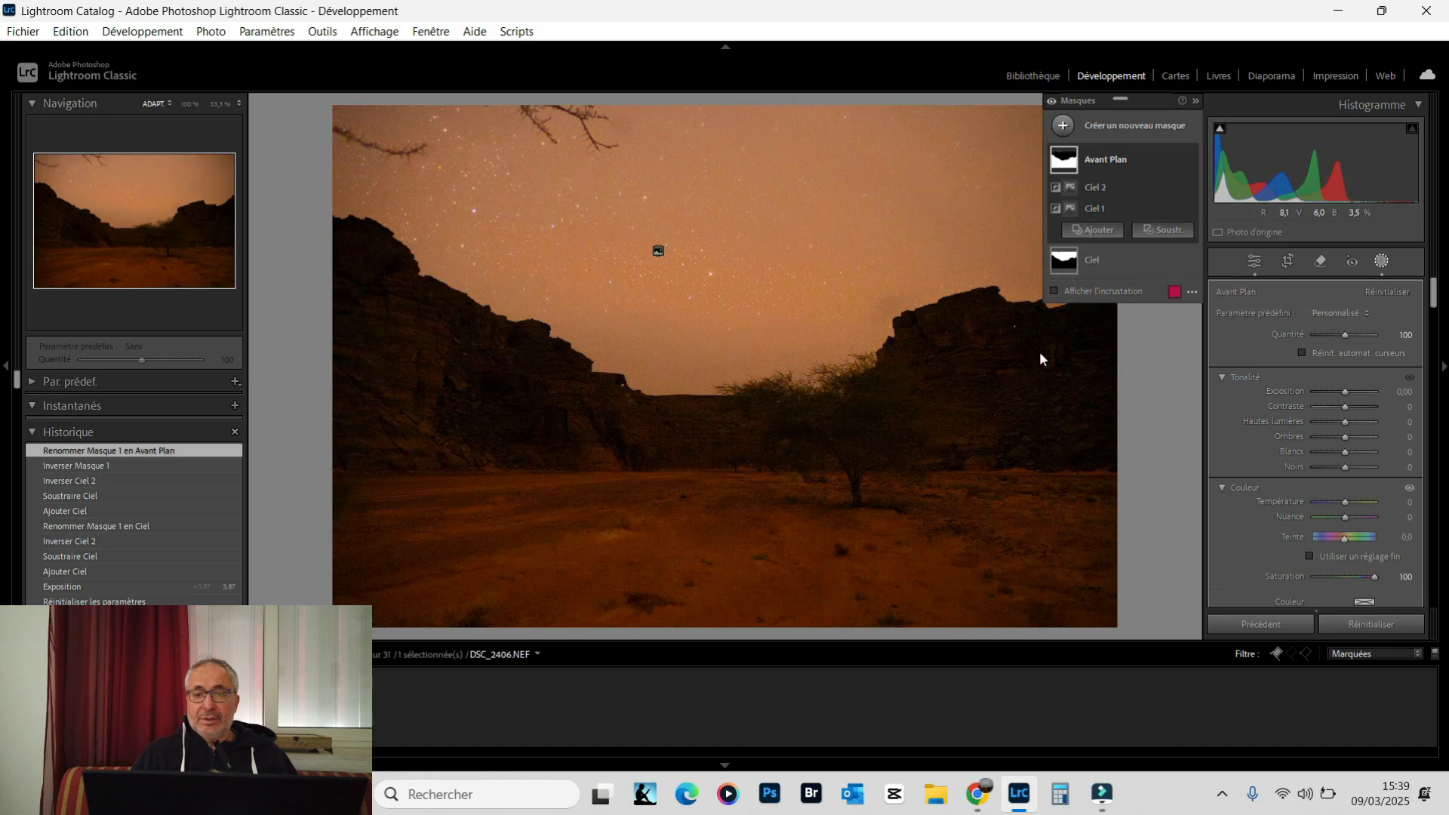
Set the Ciel mask's colour temperature to -100 to turn the sky blue
left_click(1087, 256)
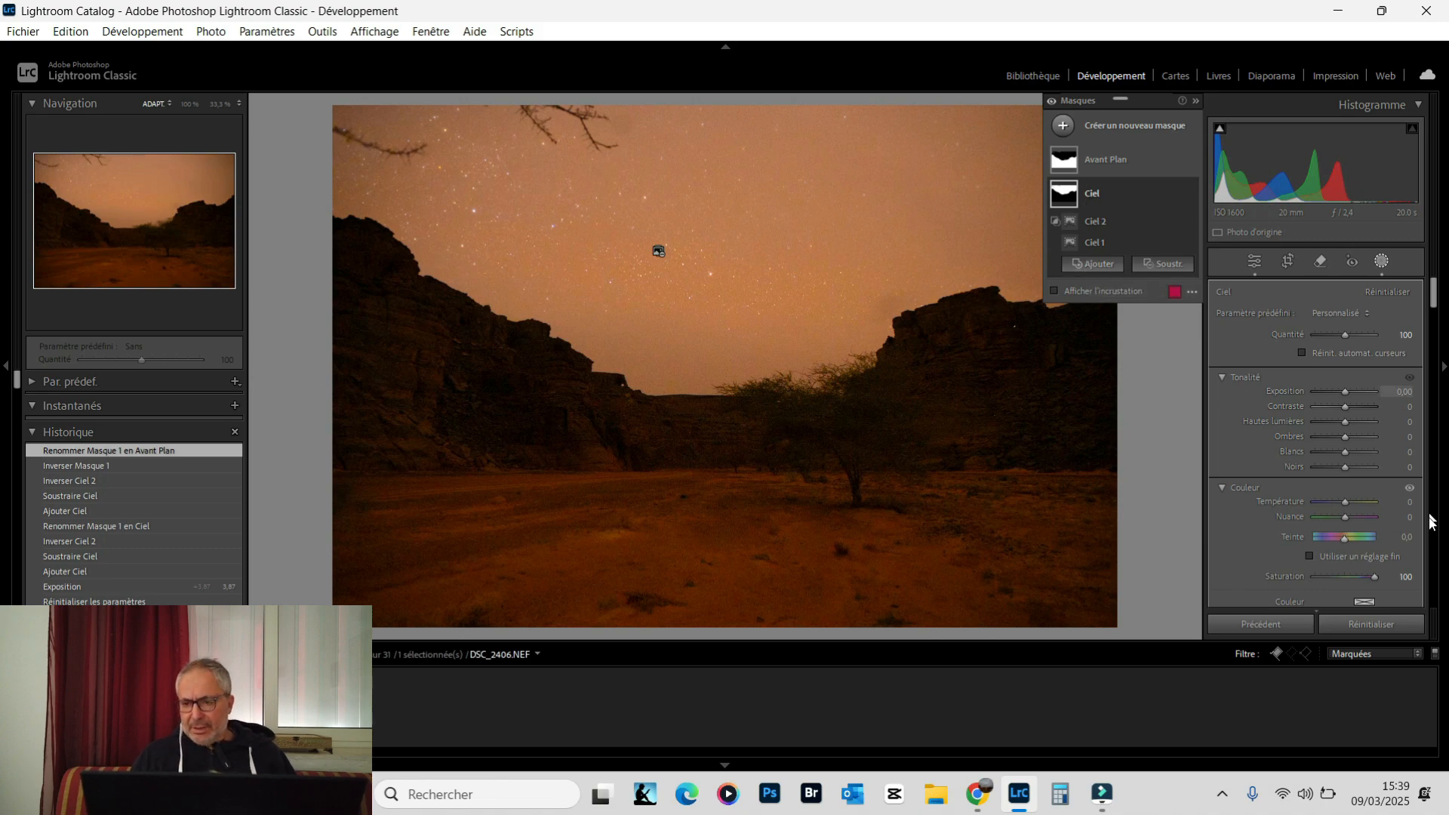
scroll(1343, 498, "down", 3)
scroll(1335, 492, "up", 3)
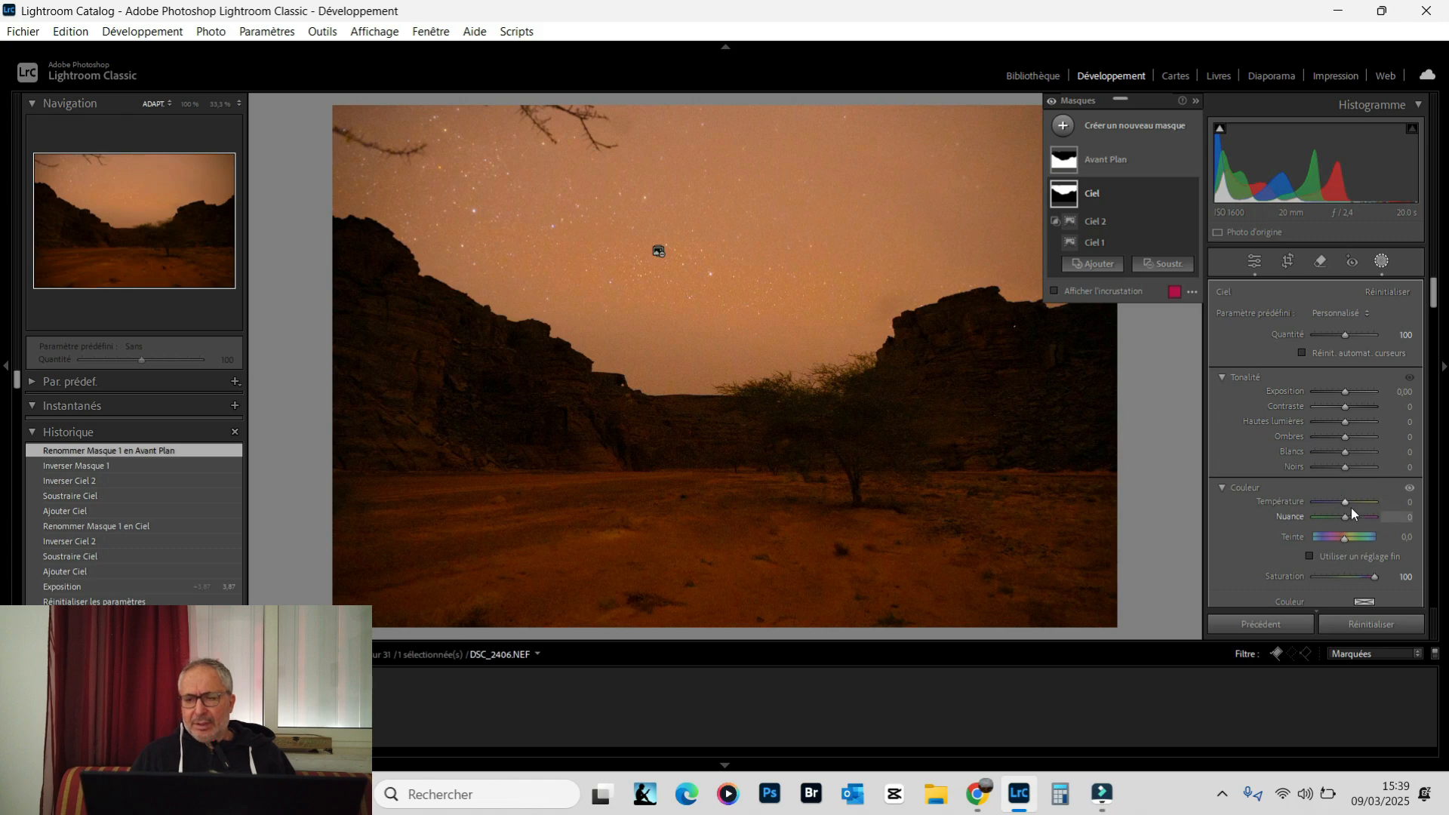
left_click_drag(1344, 501, 1312, 504)
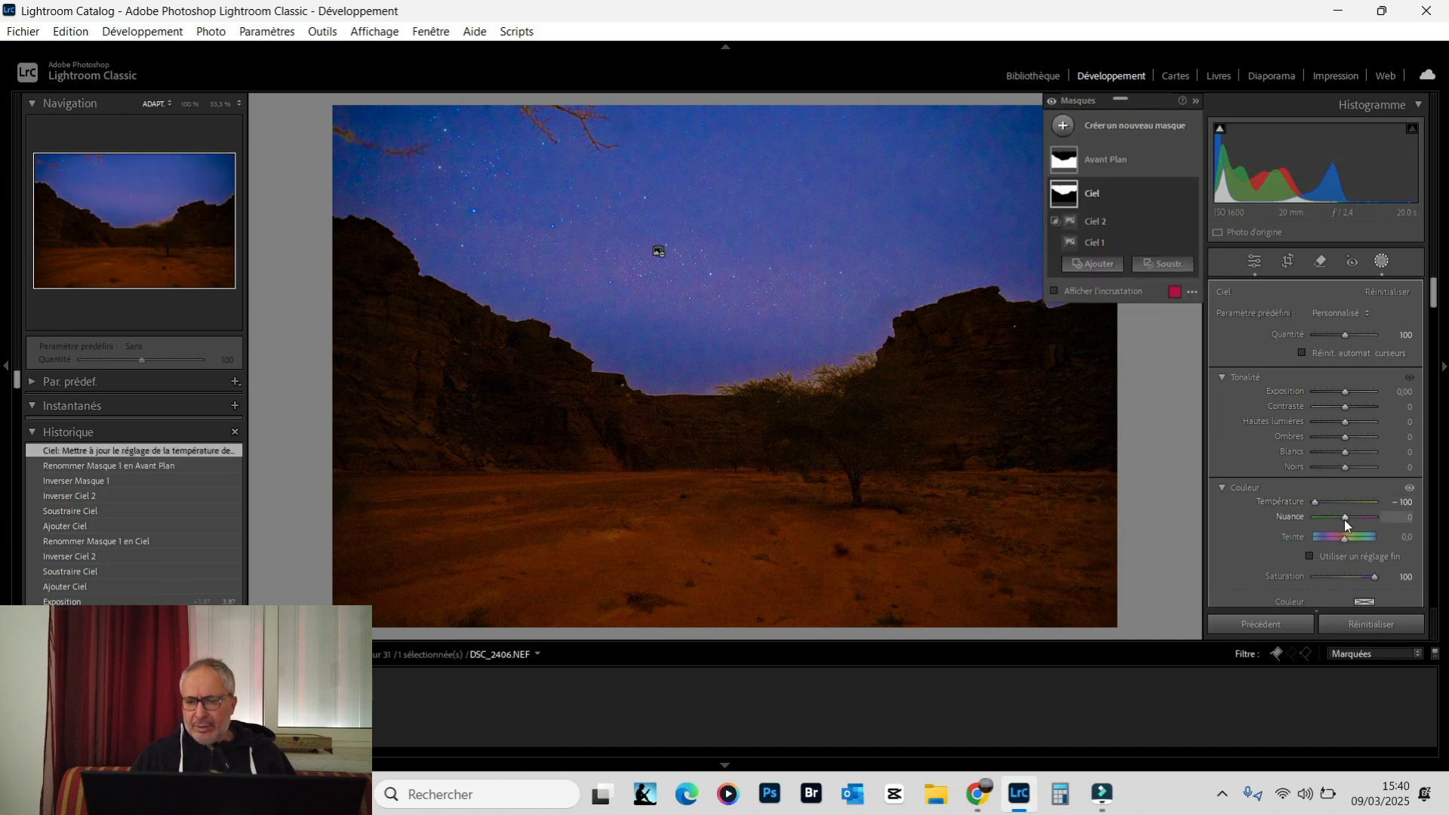
Reduce the Ciel mask's saturation to 70
scroll(1320, 497, "down", 2)
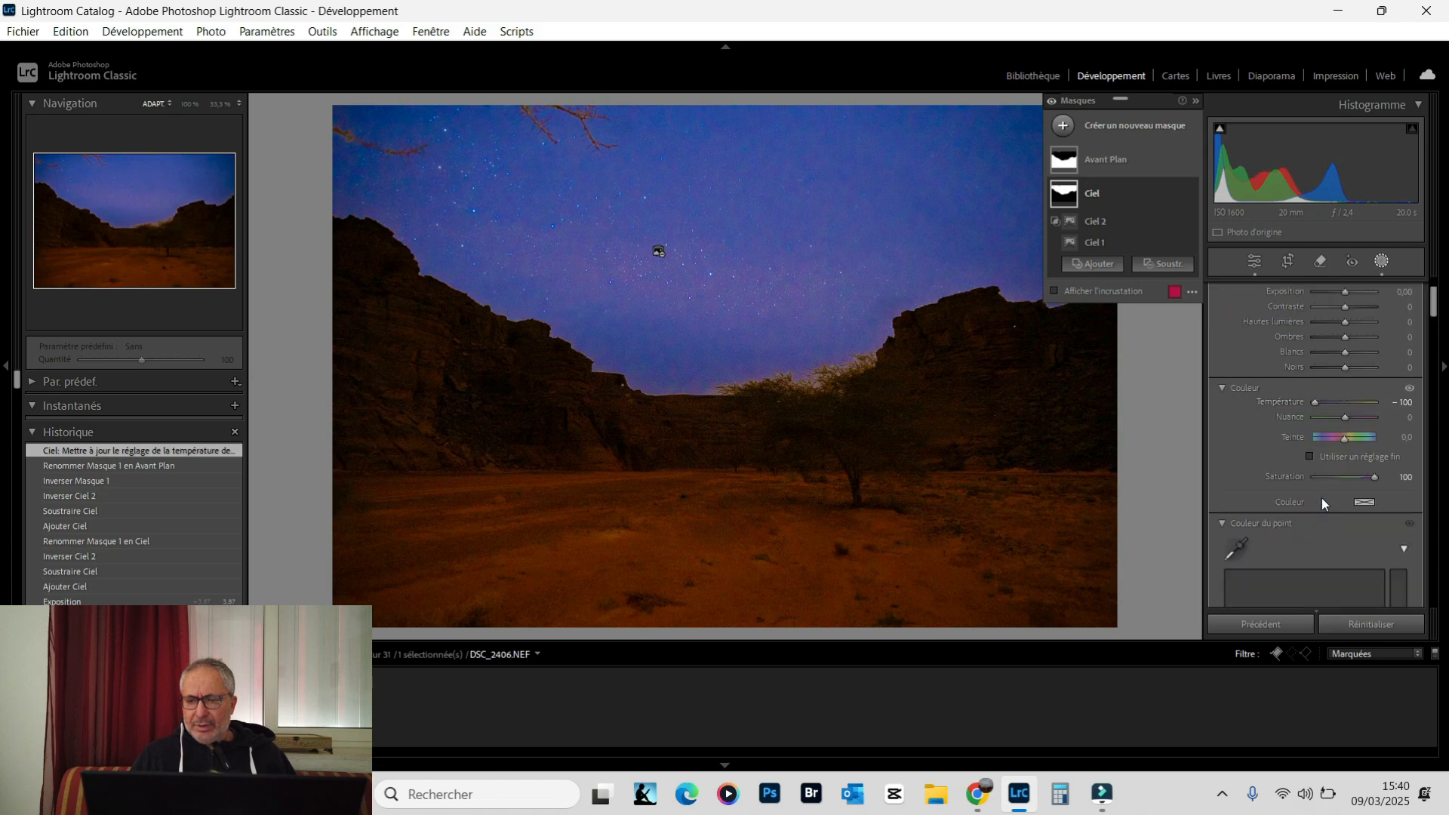
scroll(1322, 503, "up", 2)
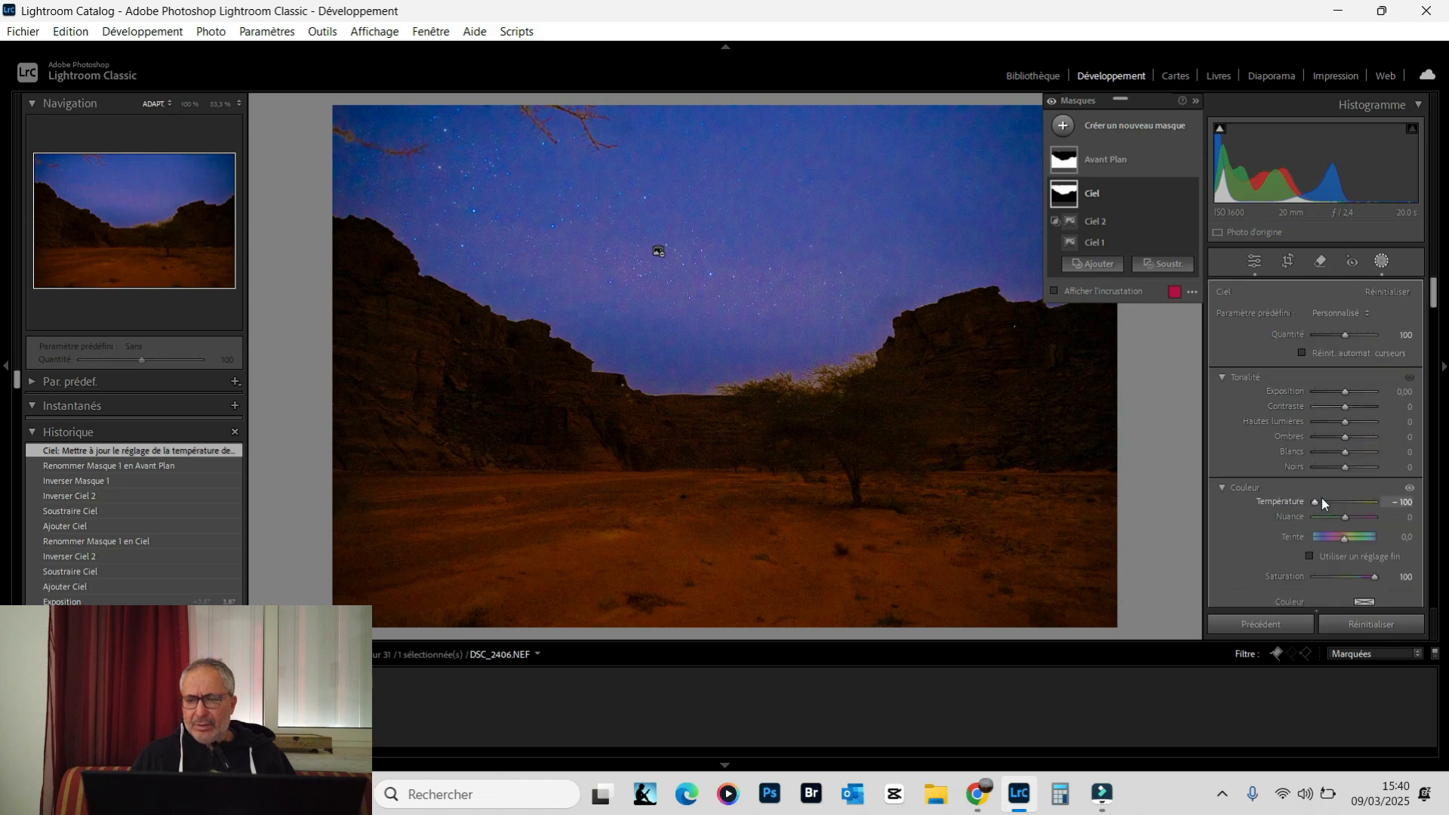
scroll(1321, 497, "down", 2)
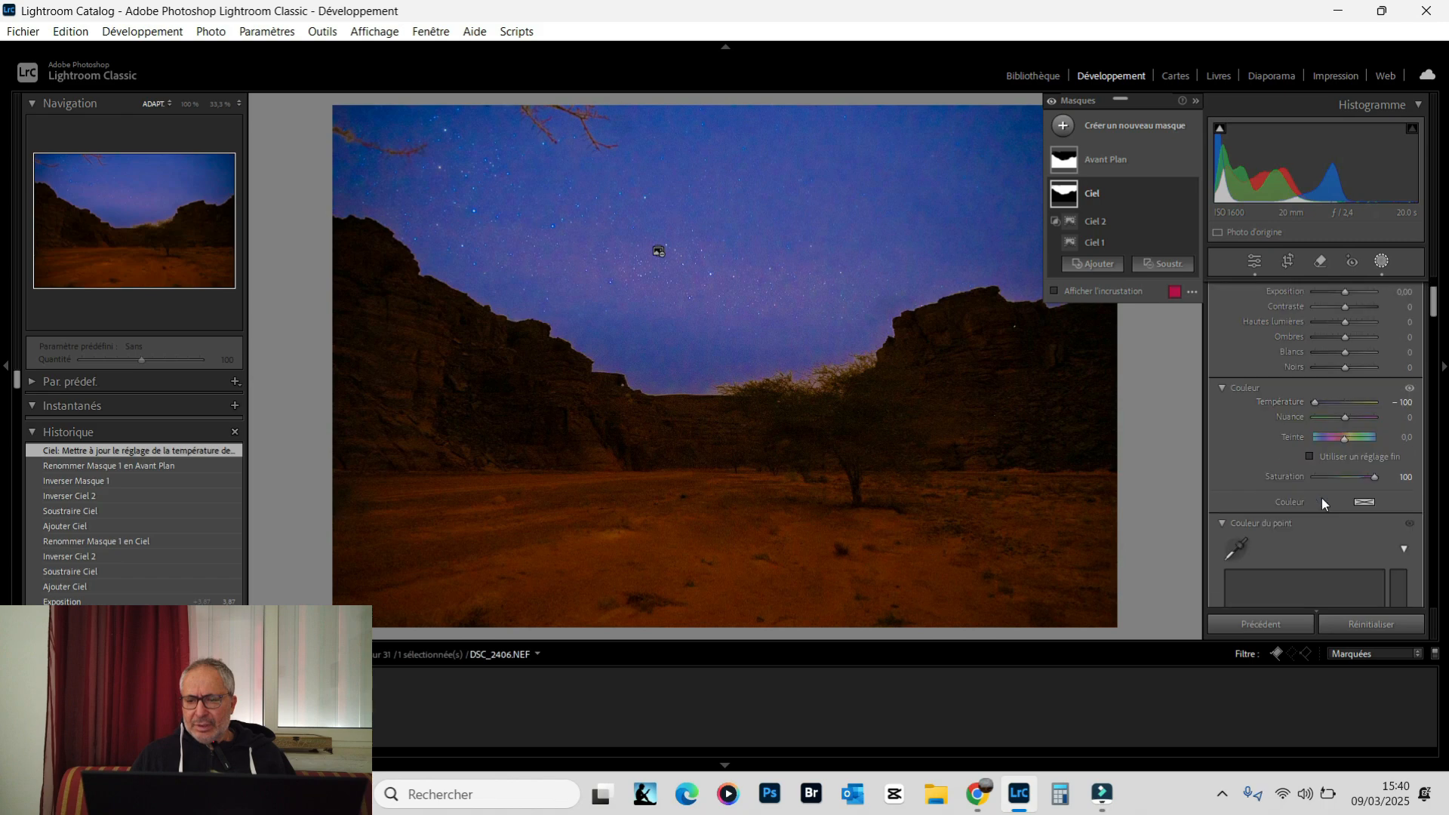
mouse_move(1378, 477)
left_mouse_down()
mouse_move(1315, 490)
mouse_move(1364, 474)
left_mouse_up()
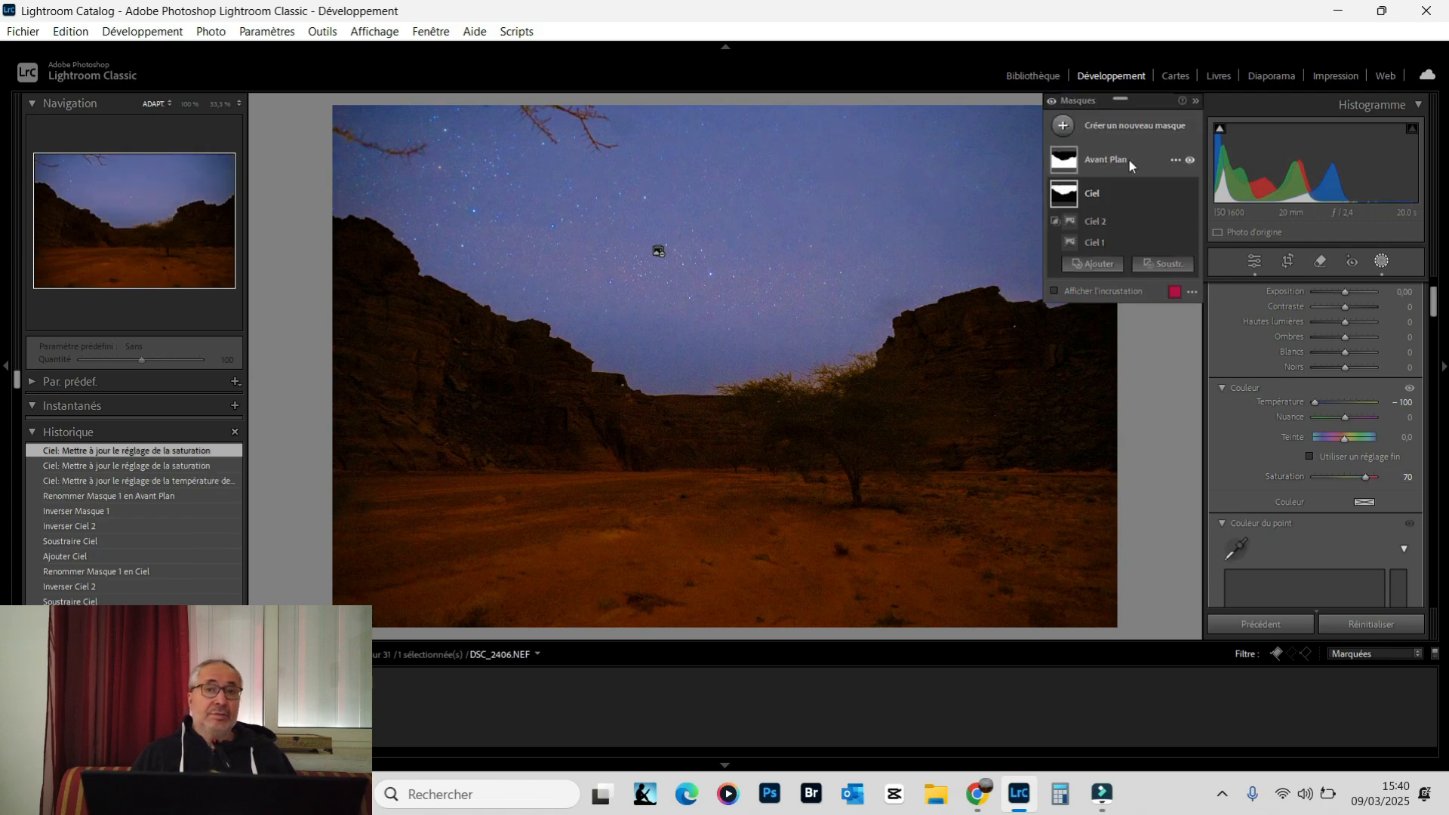
Reduce the Avant Plan mask's saturation to -9
left_click(1111, 167)
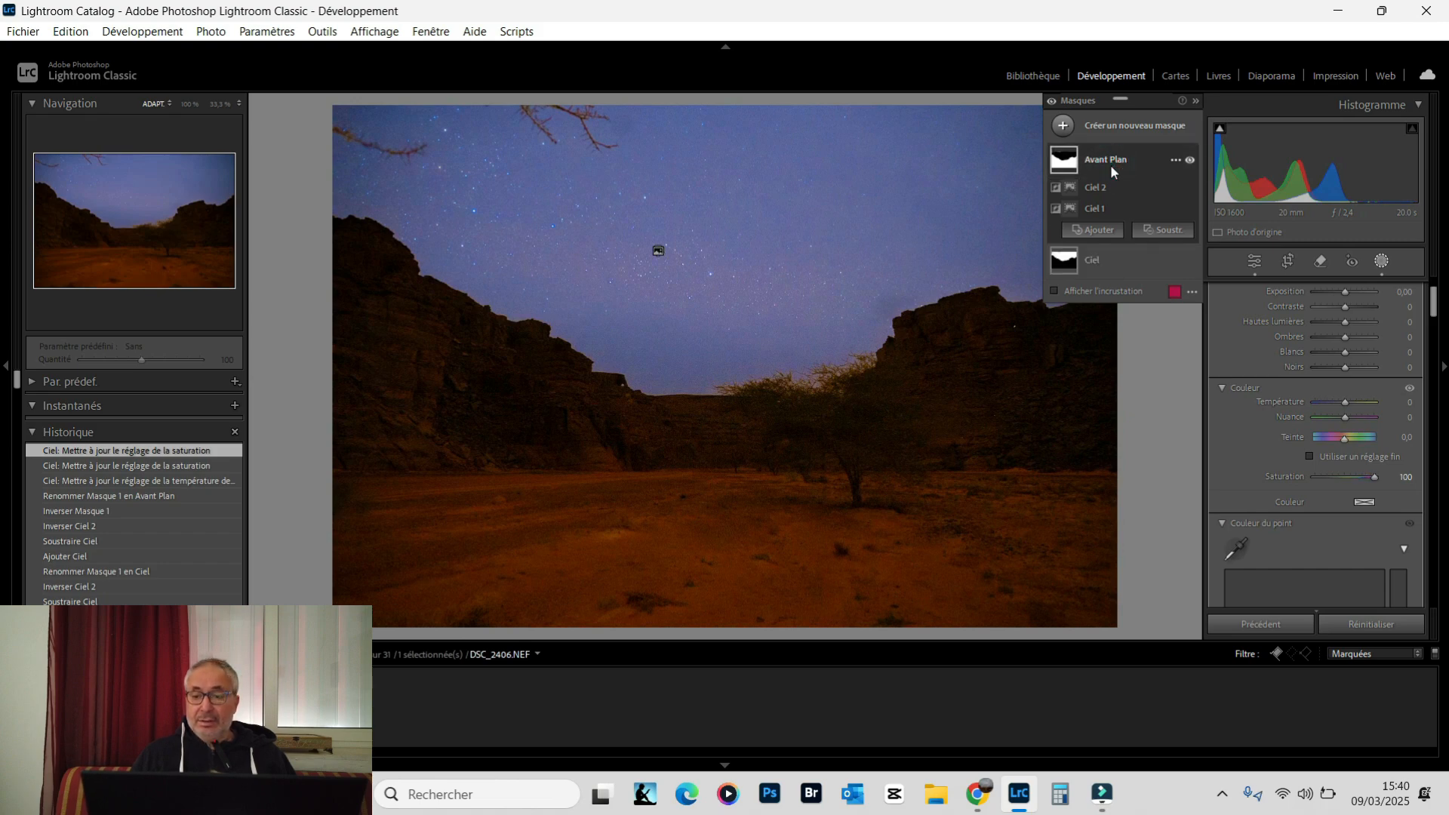
scroll(1342, 373, "up", 3)
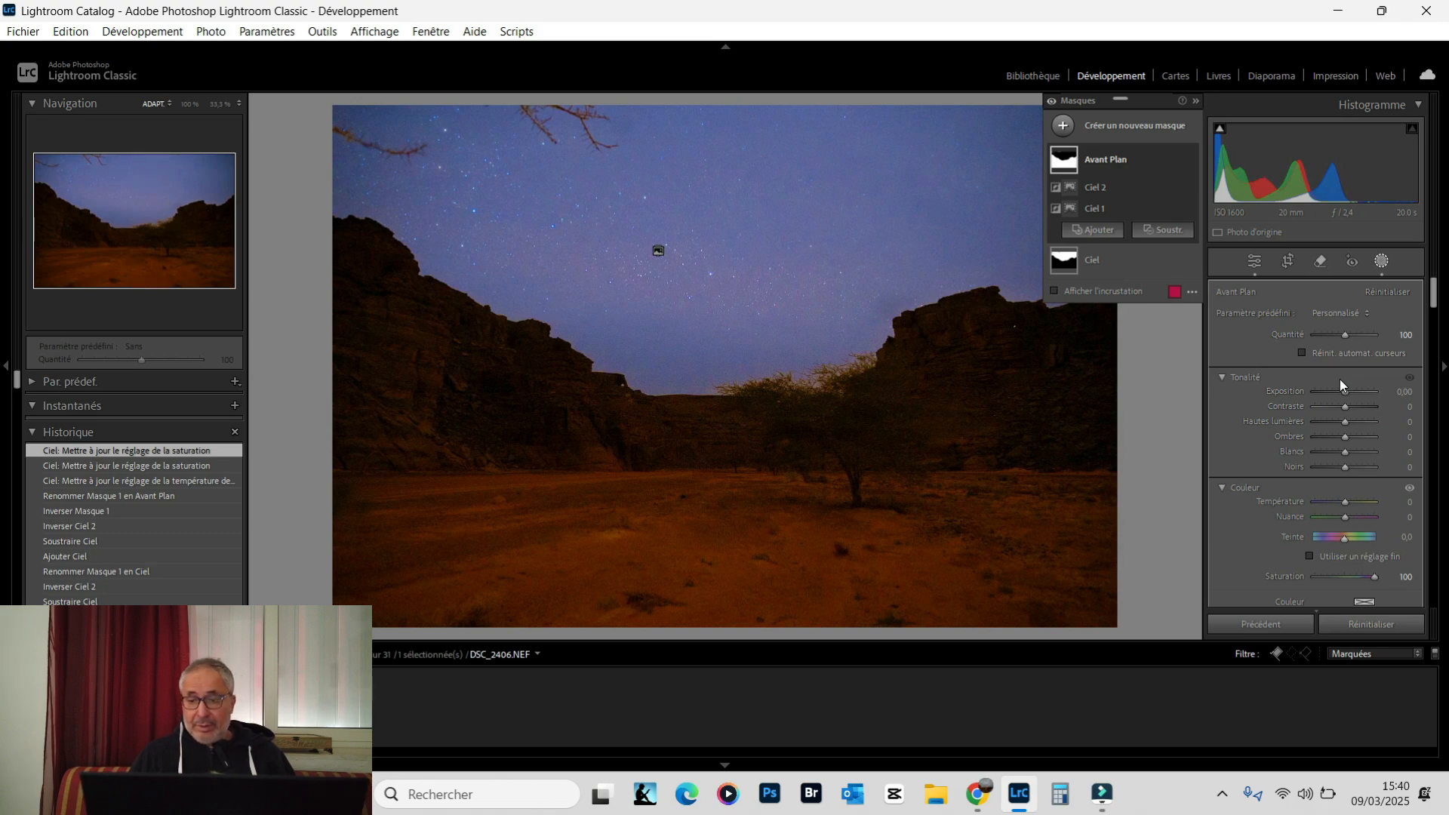
scroll(1339, 379, "down", 3)
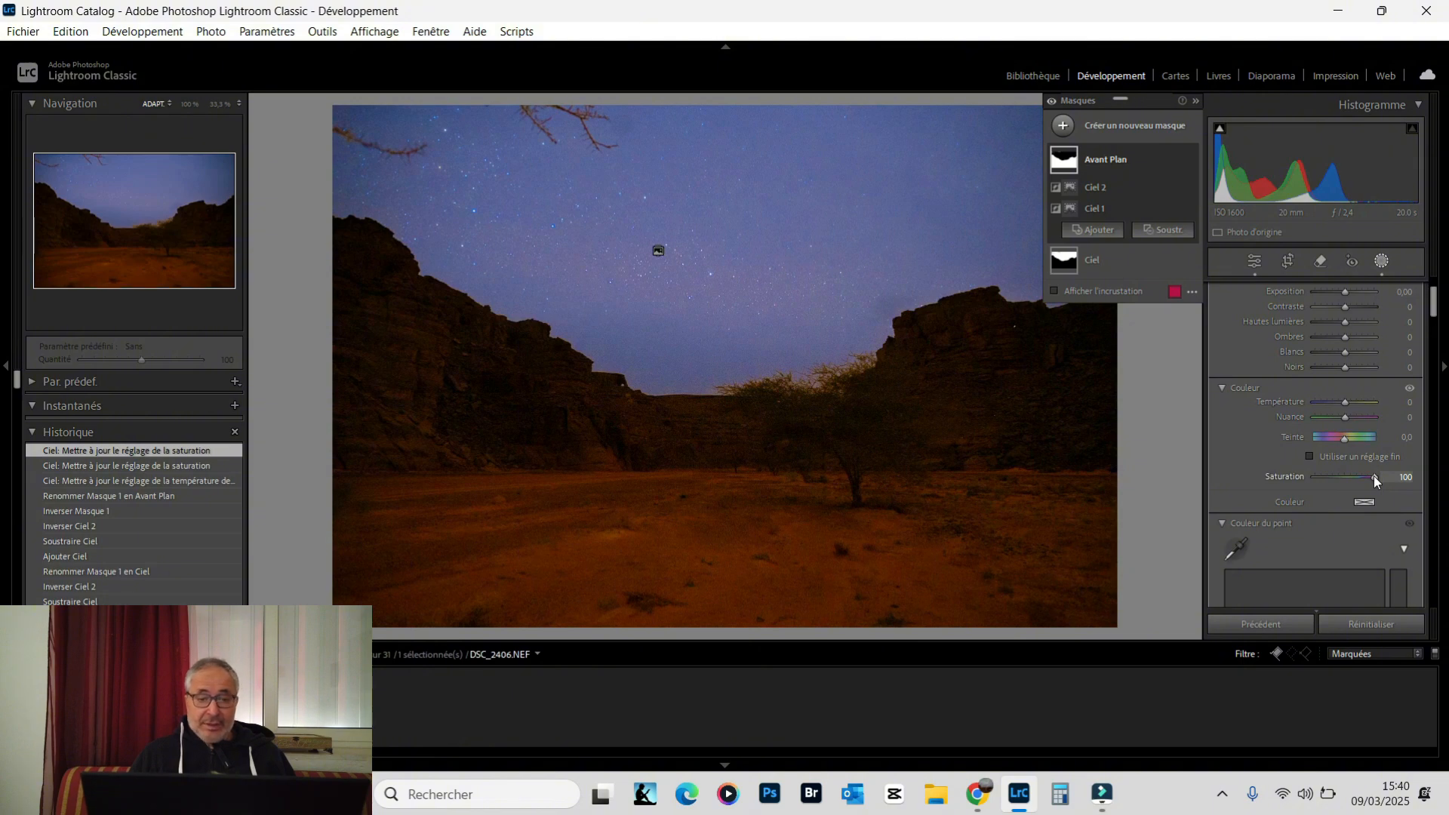
left_click_drag(1373, 476, 1373, 477)
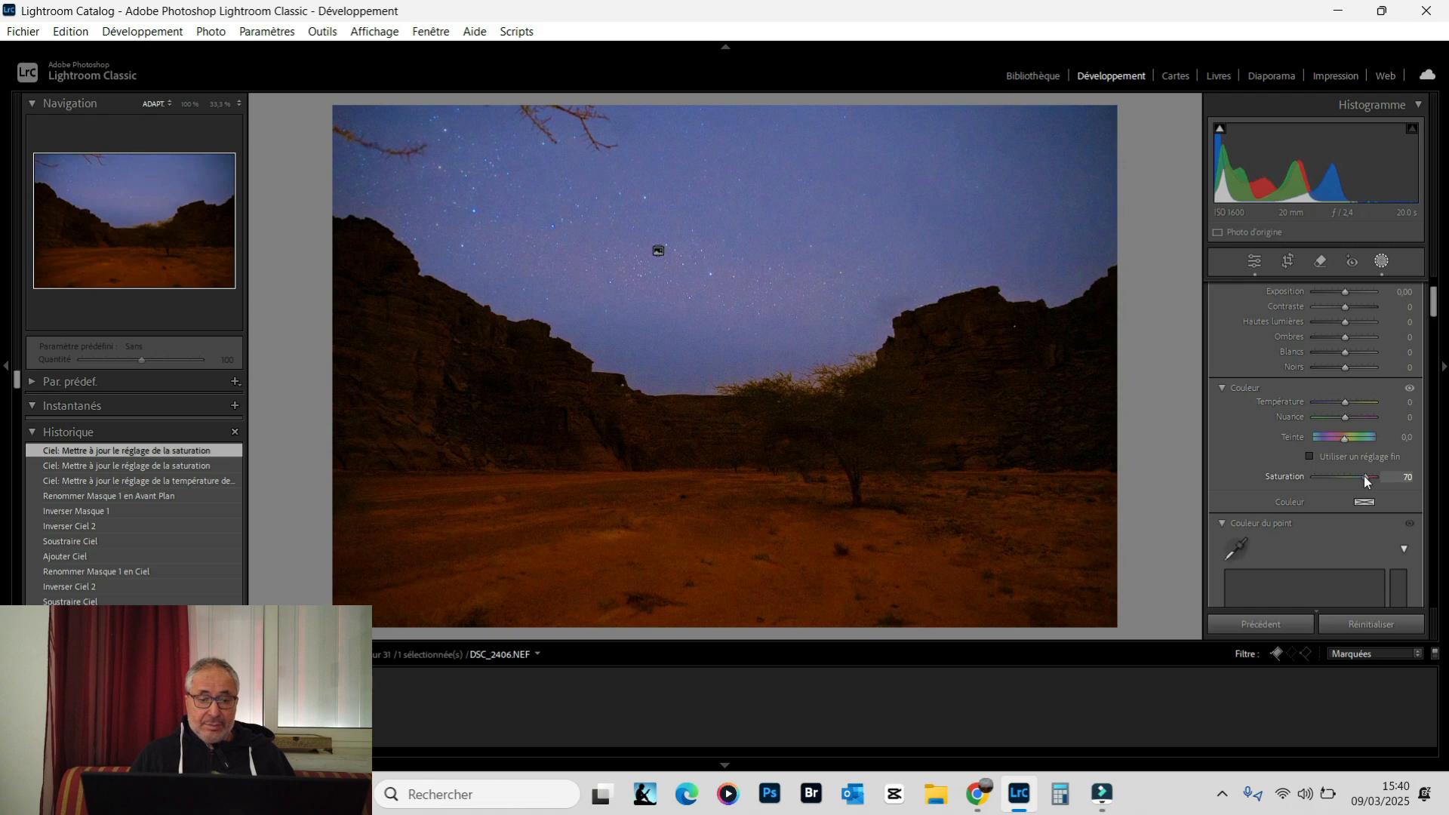
mouse_move(1341, 478)
left_mouse_down()
mouse_move(1317, 468)
mouse_move(1342, 468)
left_mouse_up()
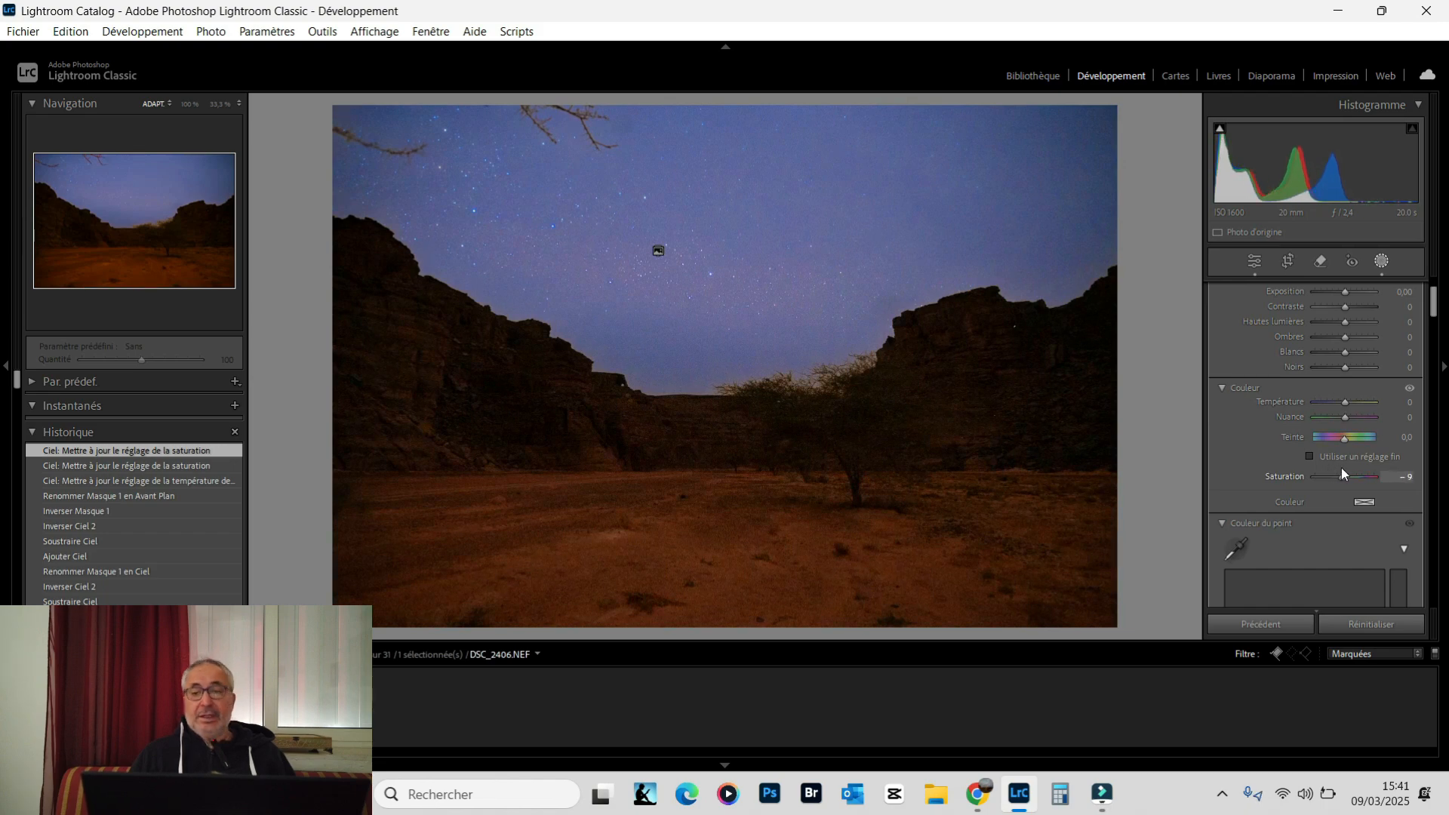
View the photo in the Library, compare it with the neighbouring light-painted tree shots, and inspect the tree at 100% before returning to the fitted view
left_click(1028, 75)
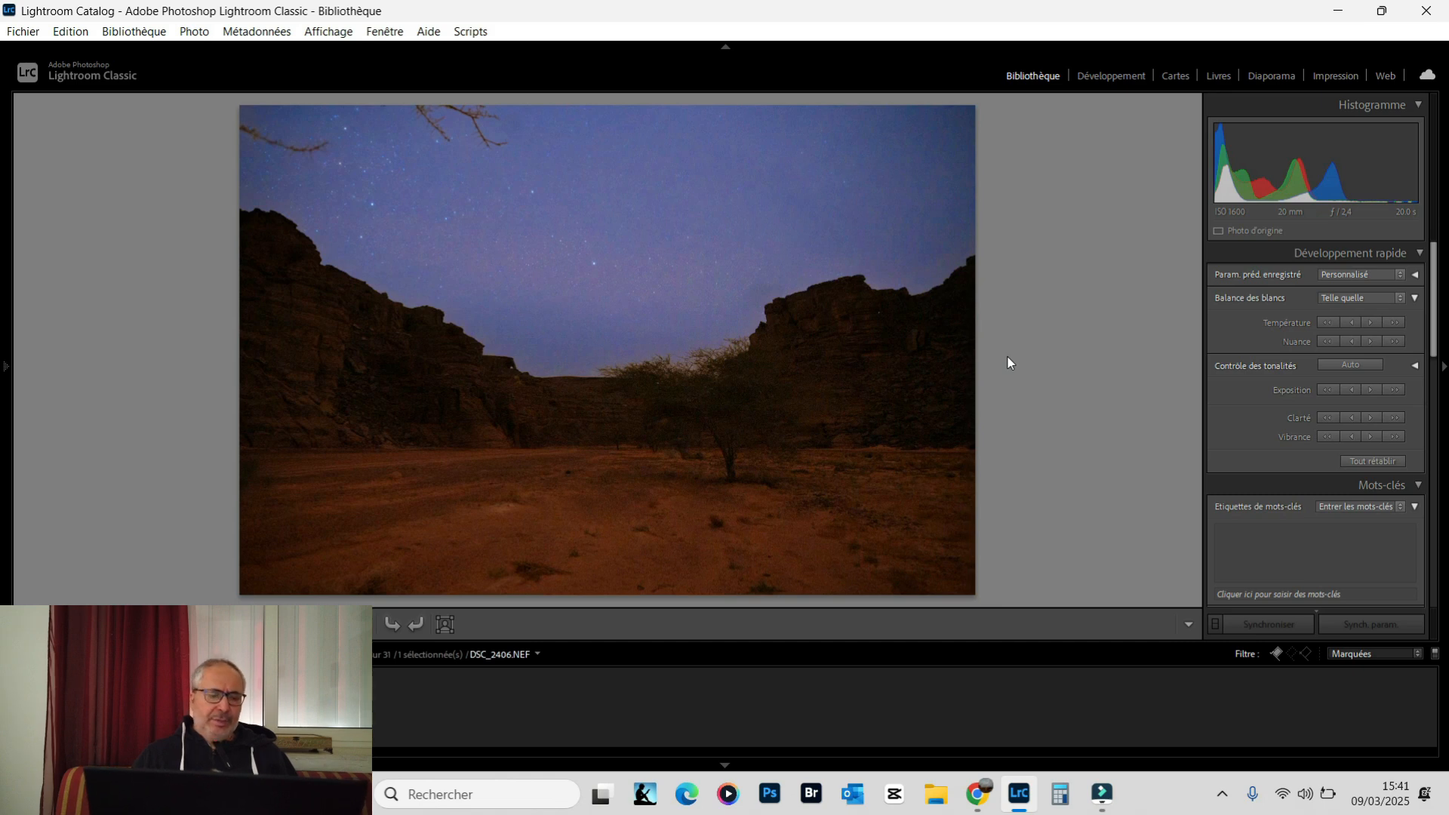
key("Right")
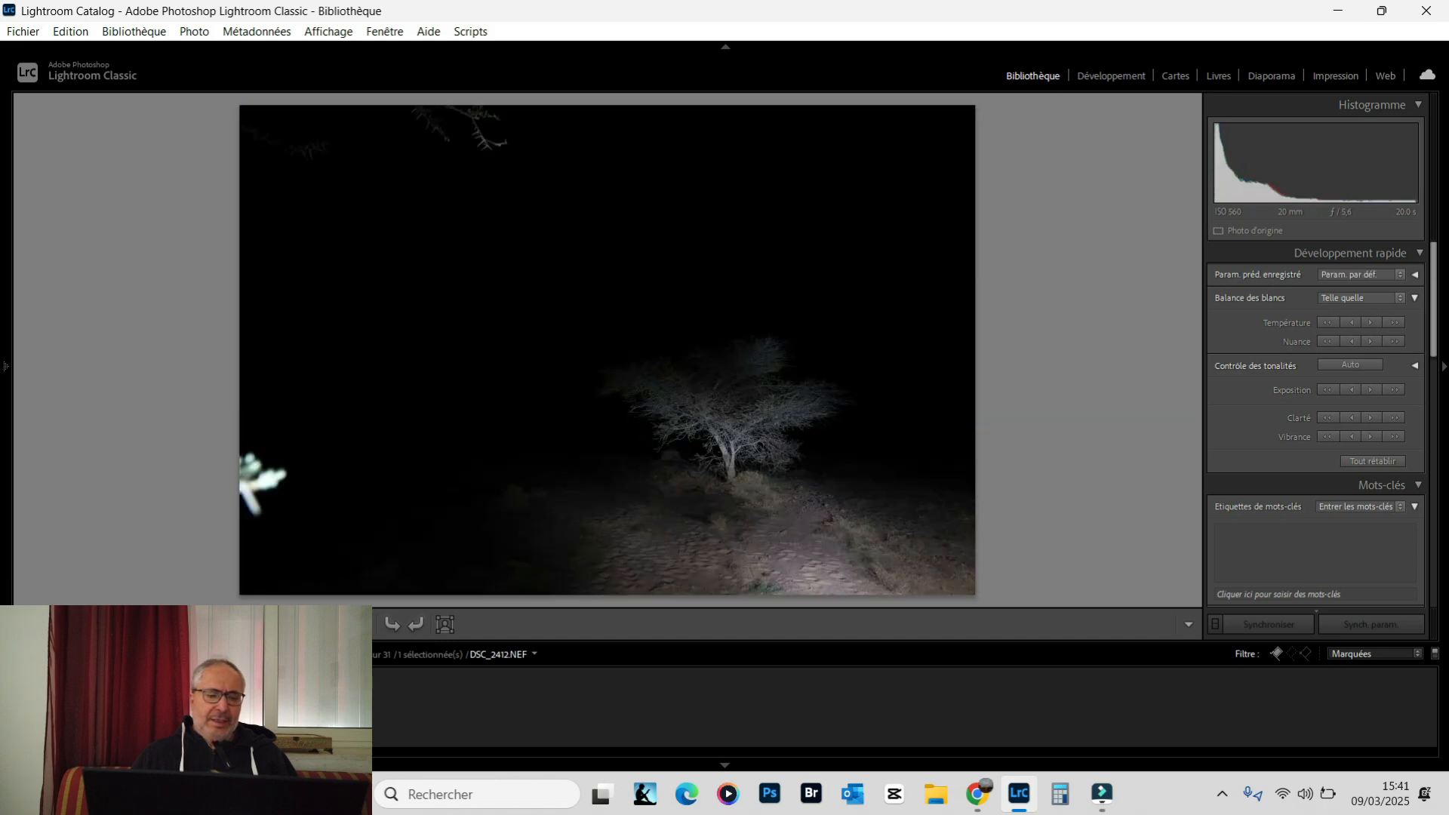
key("Left")
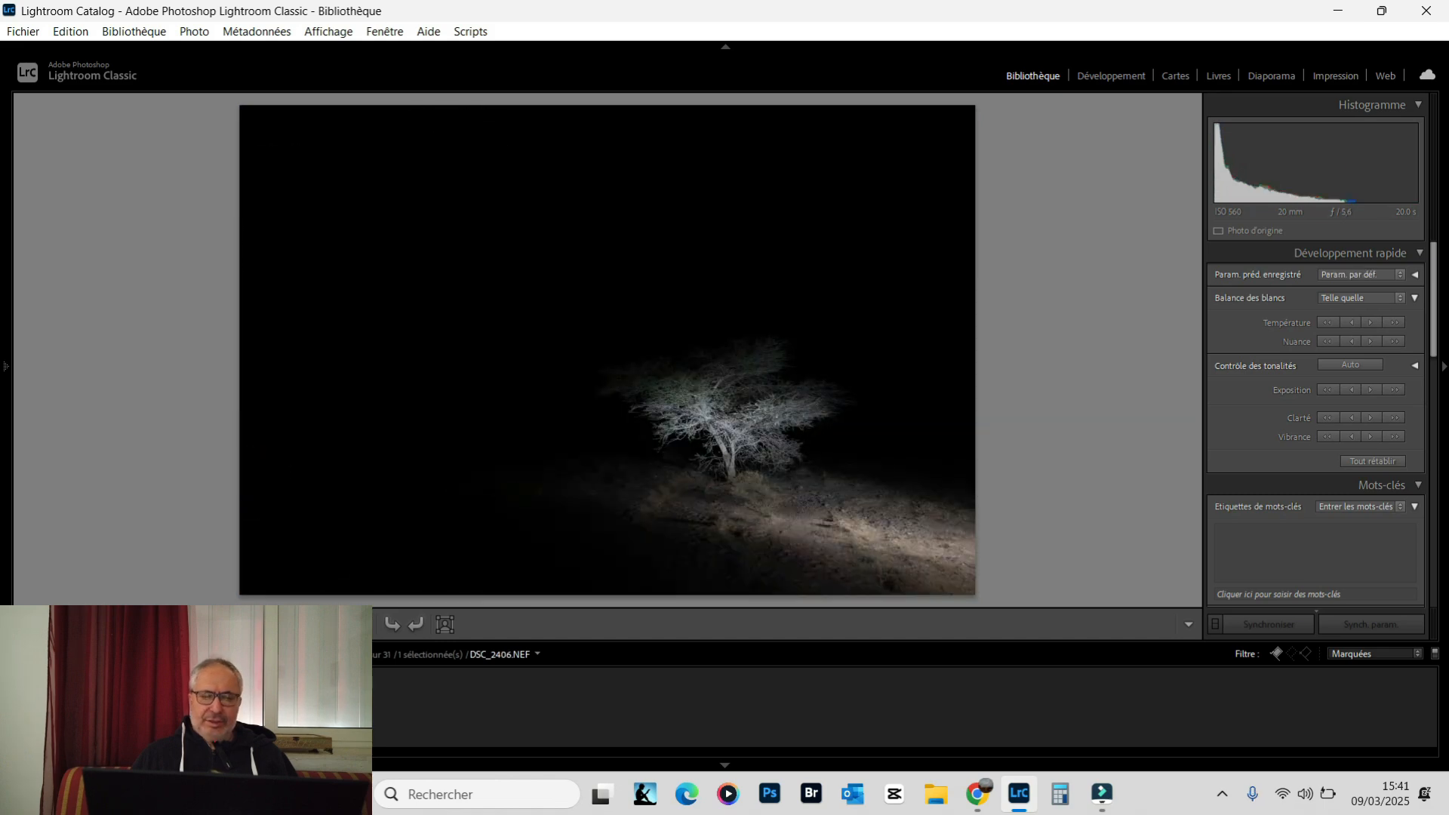
left_click(754, 421)
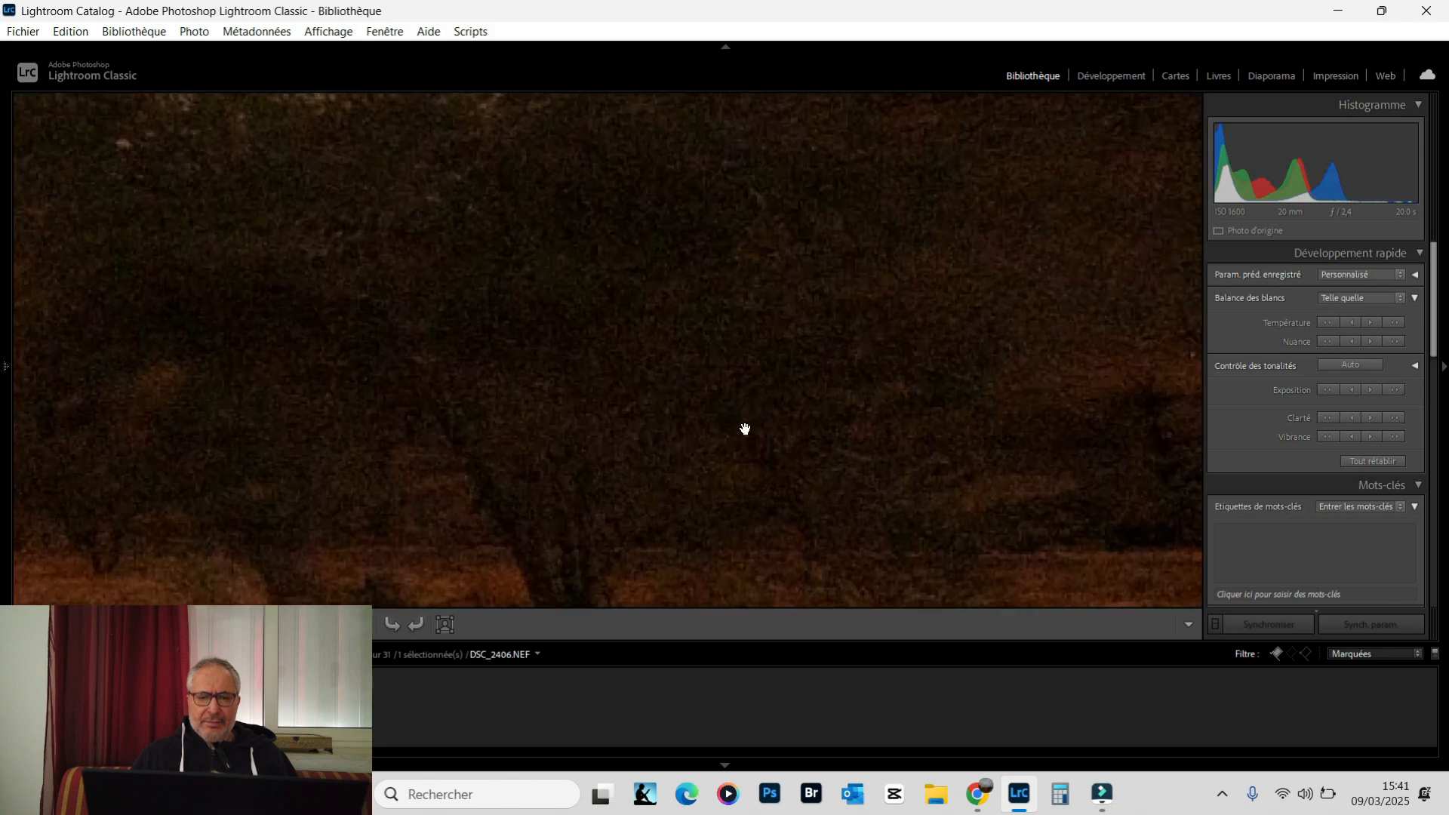
left_click(2, 393)
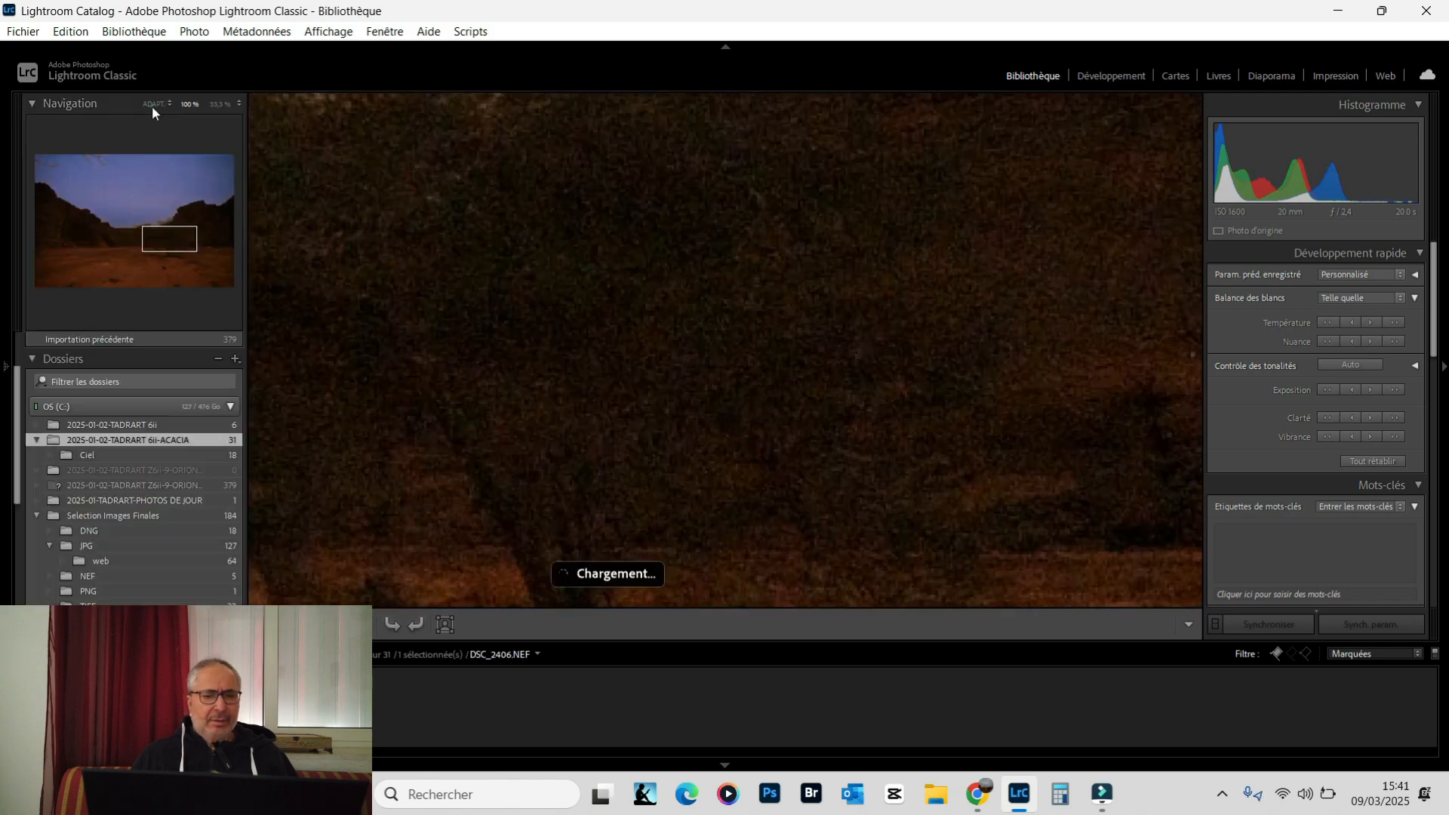
left_click(153, 104)
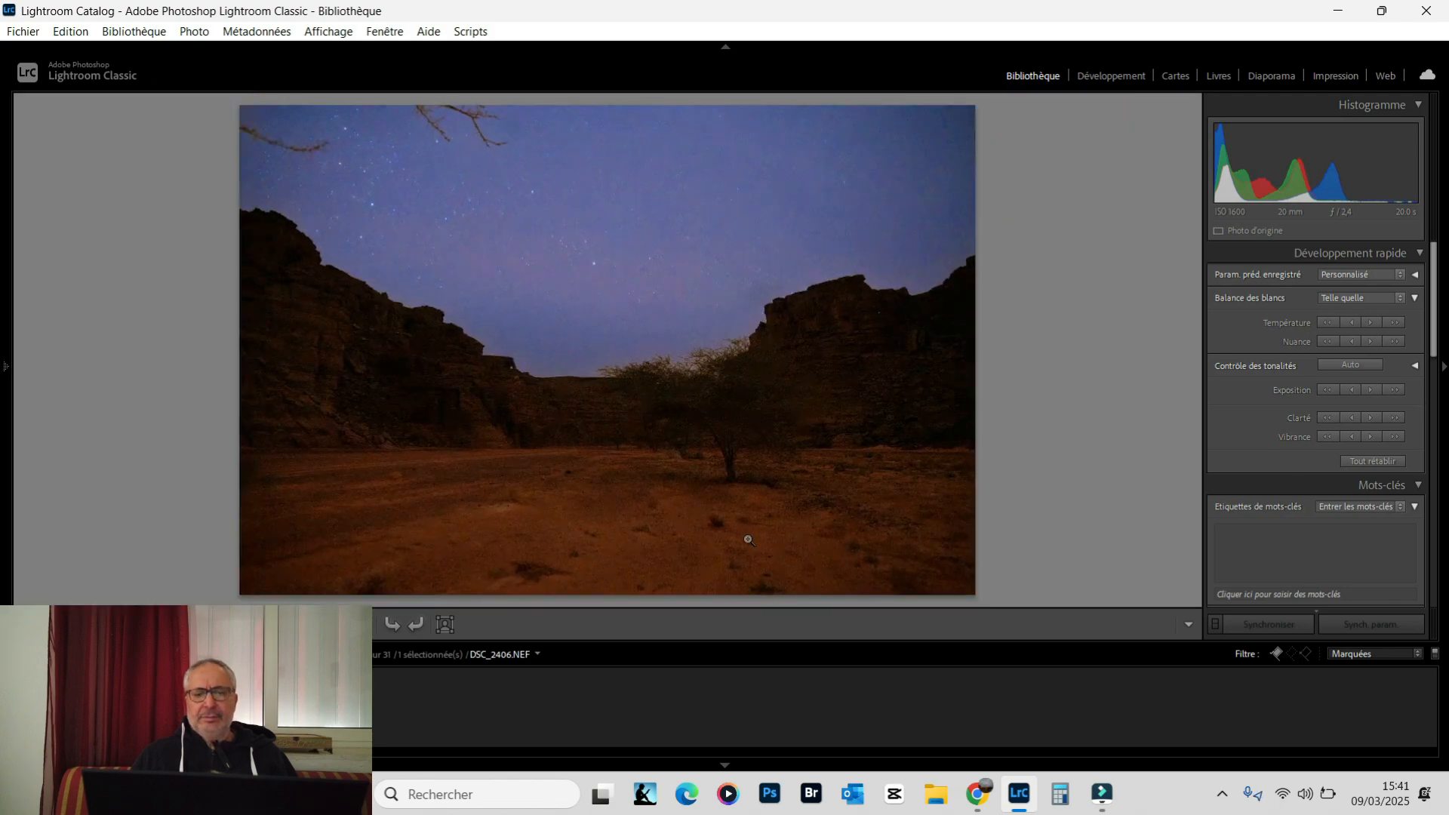